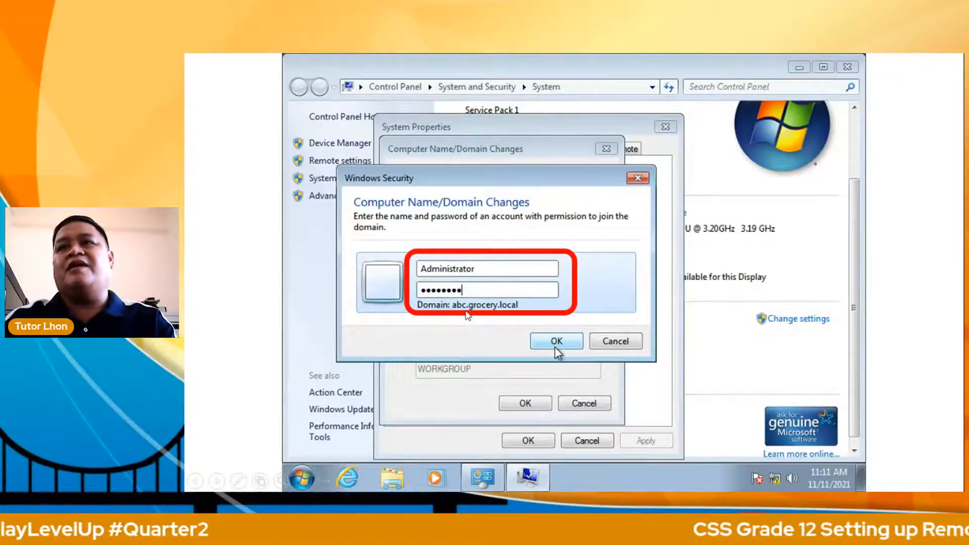
Step: Advance past the abc.grocery.local welcome, restart notice and System Properties slides to the Restart Now/Later slide
left_click(556, 341)
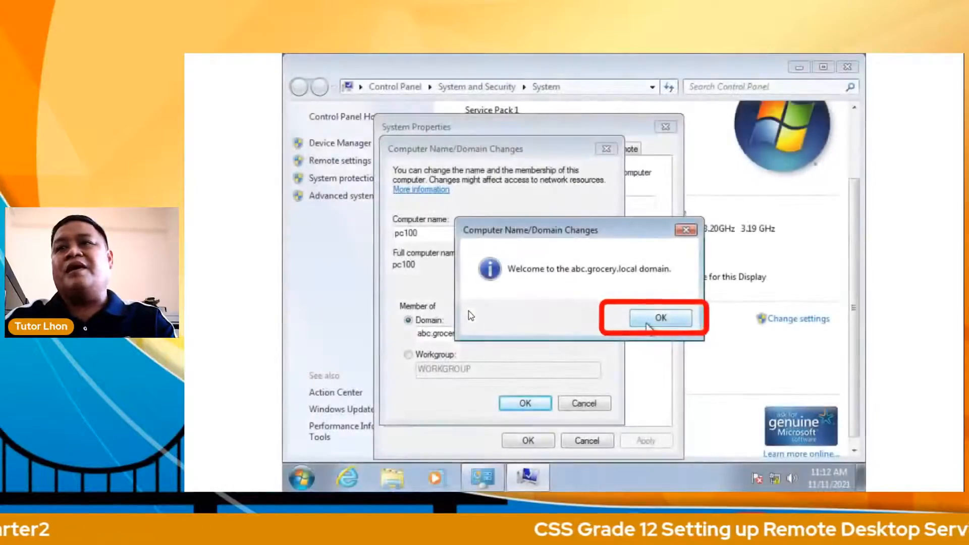
left_click(648, 325)
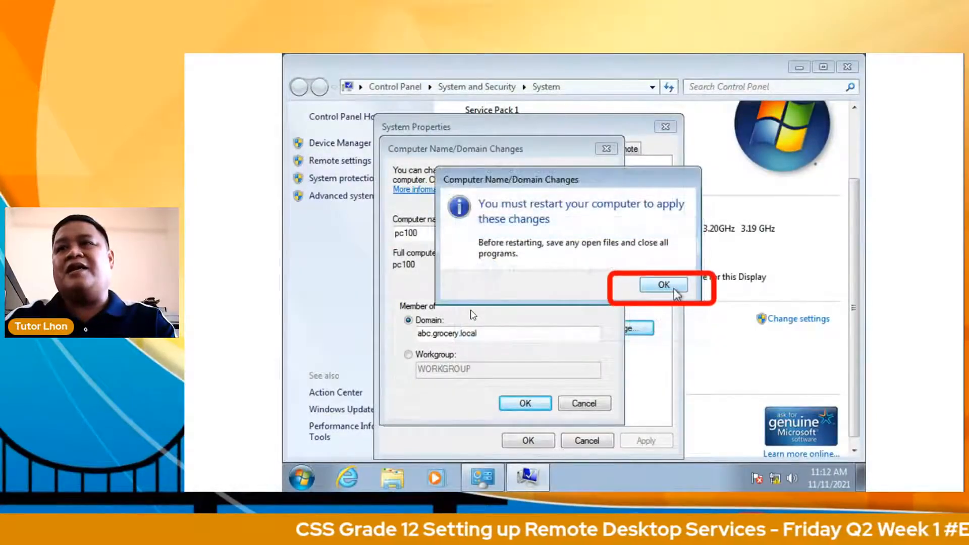
left_click(674, 288)
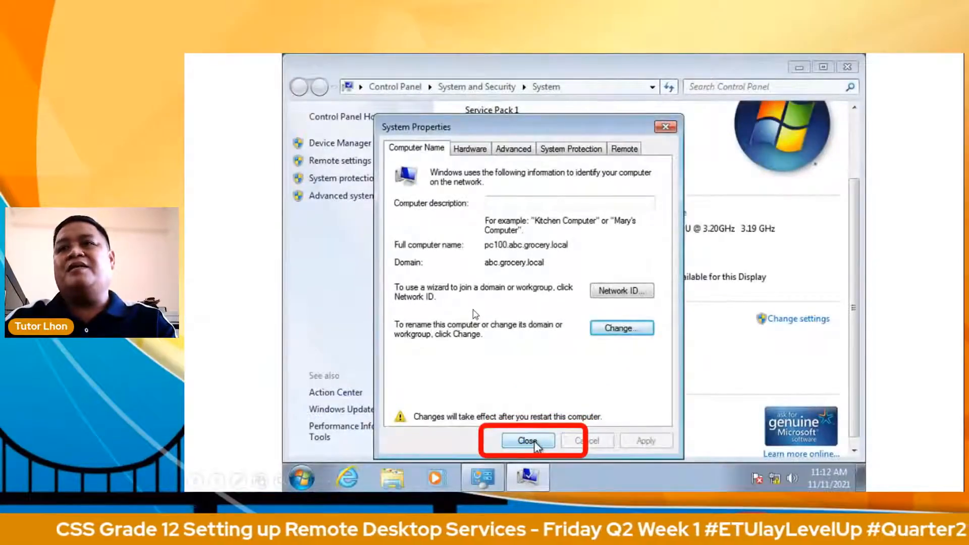
left_click(534, 441)
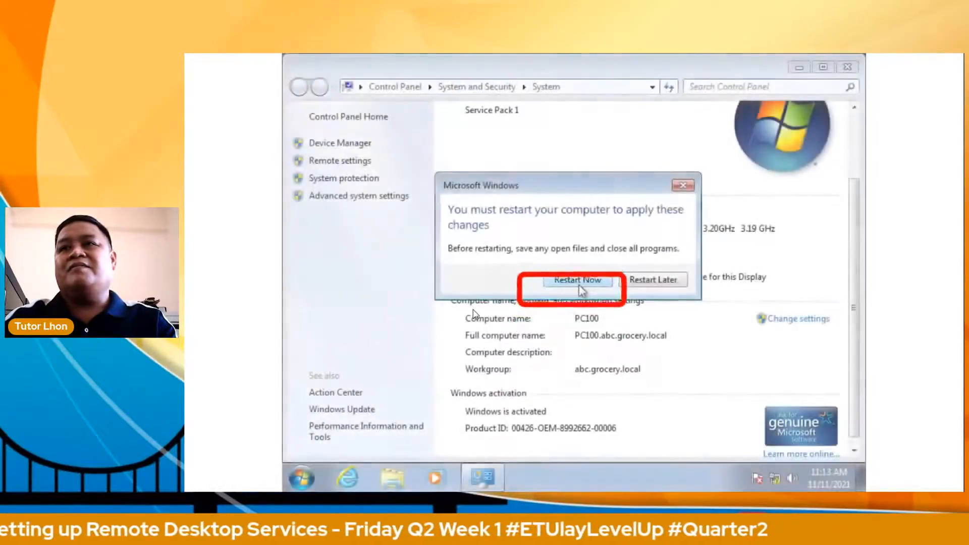
Step: Advance through the Windows 7 logon, user selection and domain login slides to Server Manager Roles
left_click(578, 281)
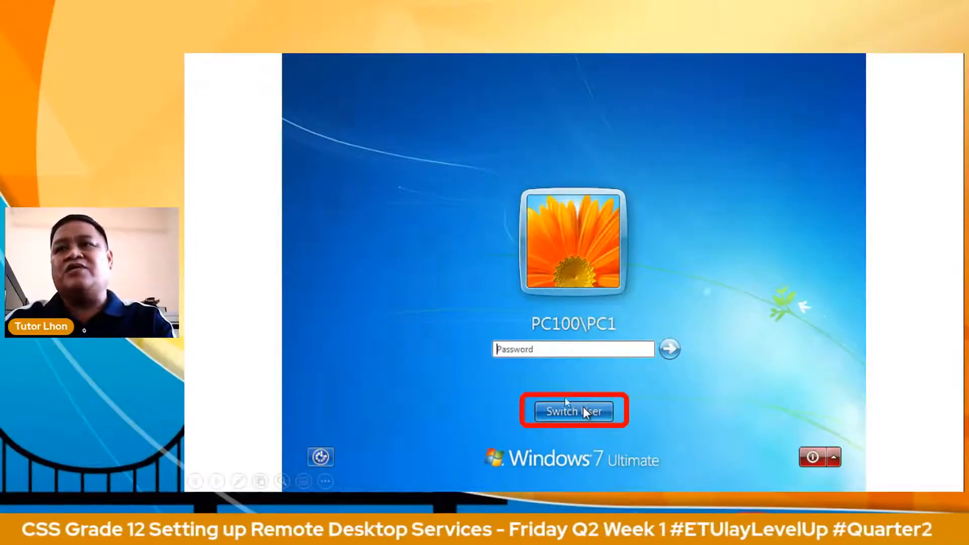
left_click(562, 400)
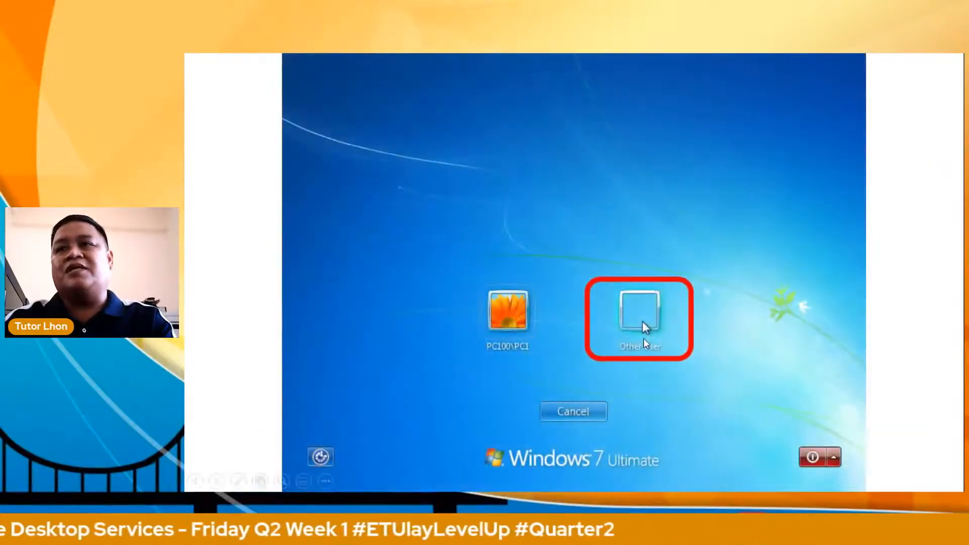
left_click(645, 343)
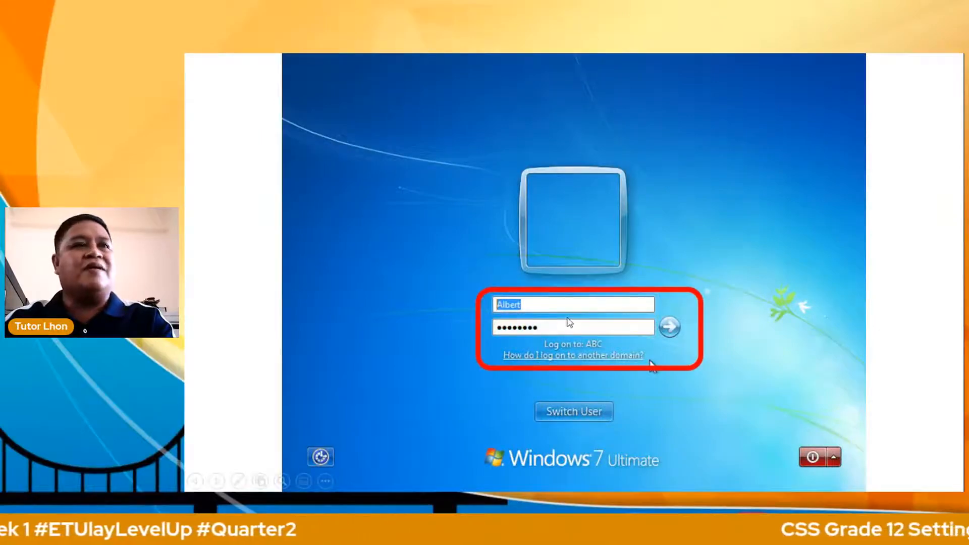
left_click(569, 322)
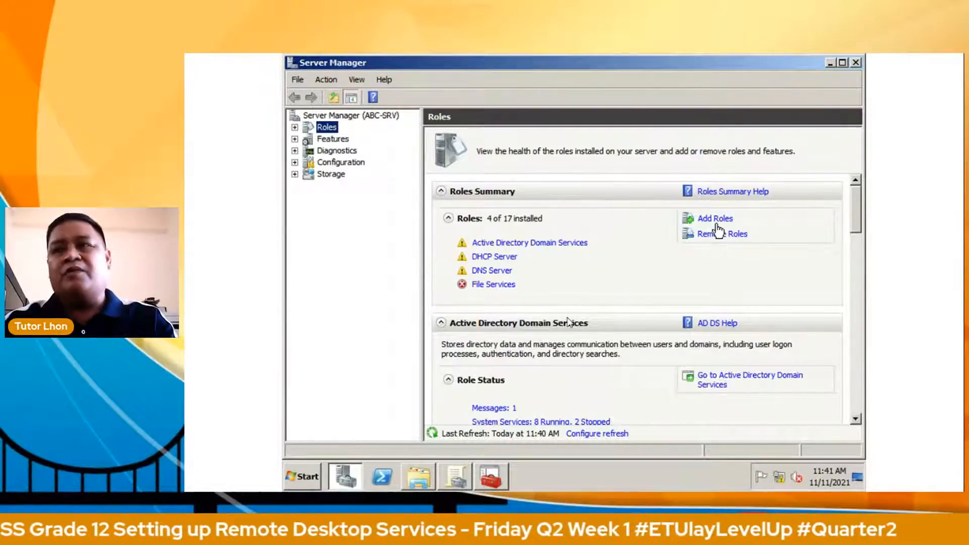
Step: Magnify the Server Manager Roles Summary screenshot, pan across it, then zoom back out to the slide overview
left_click(569, 322)
left_click(569, 322)
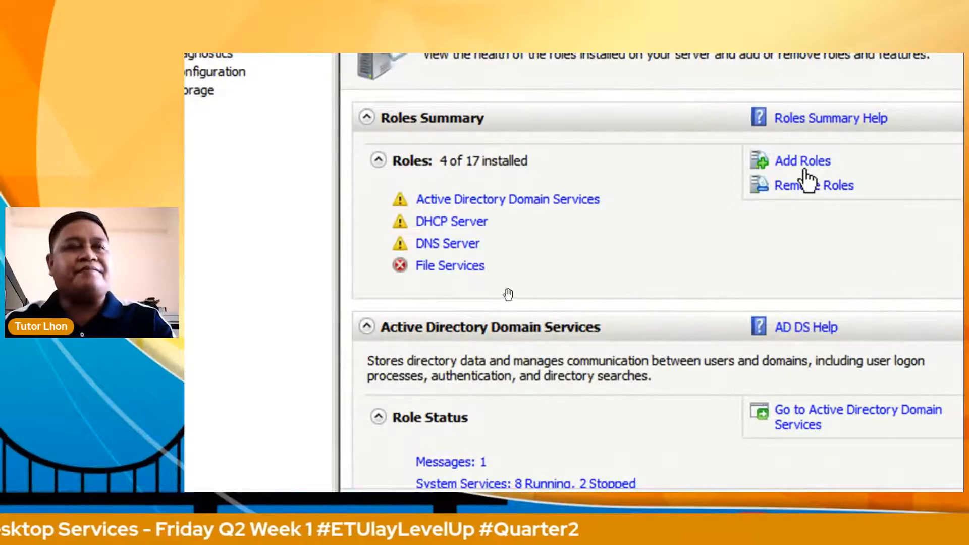
left_click_drag(748, 233, 656, 294)
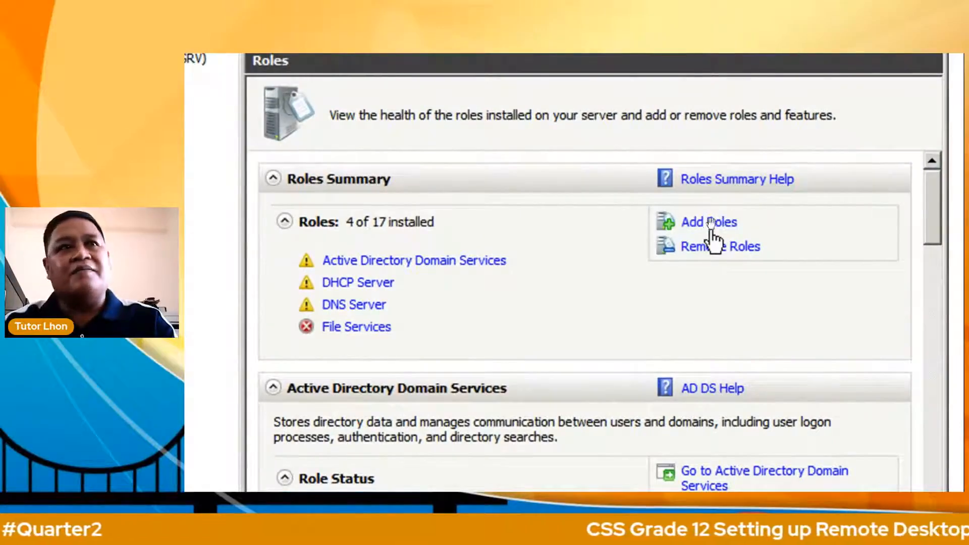
scroll(668, 295, "down", 1)
scroll(669, 296, "down", 1)
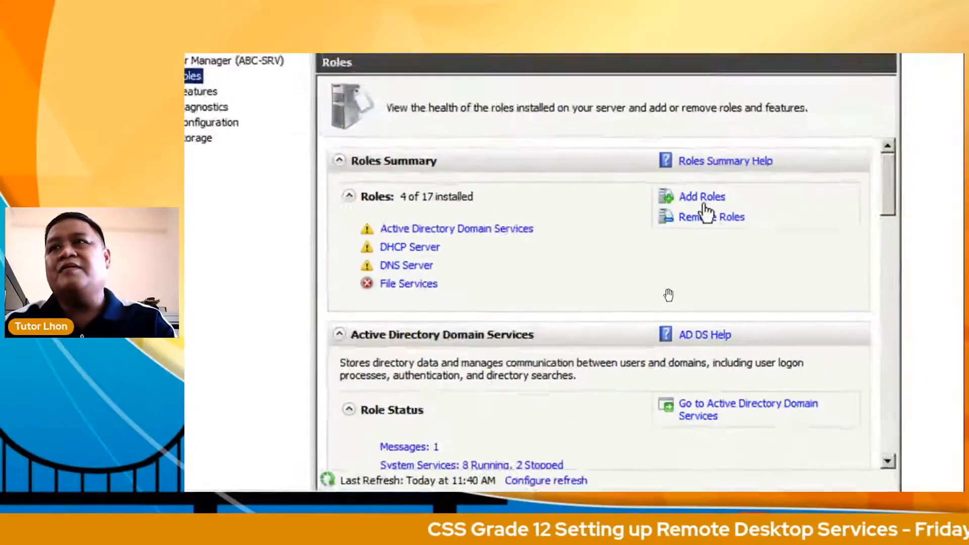
scroll(668, 294, "down", 2)
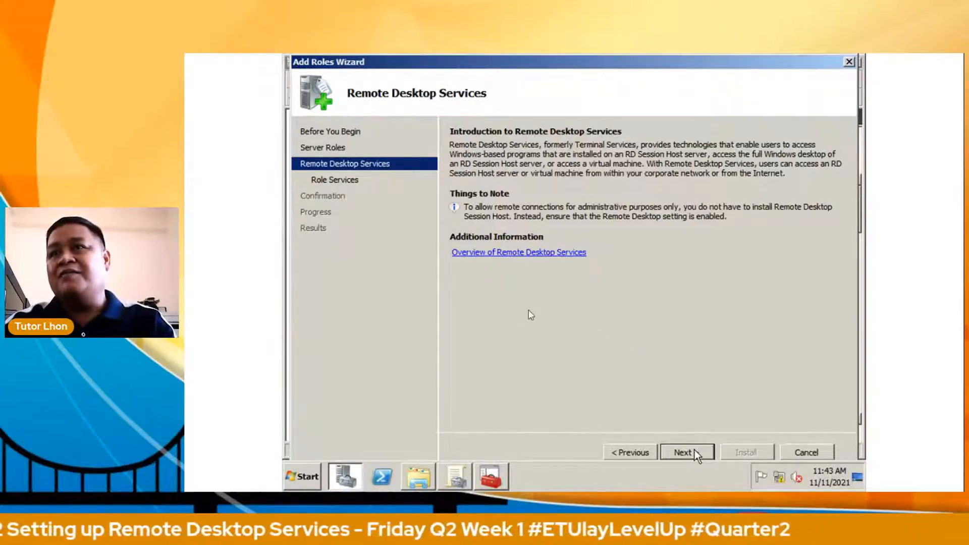
Step: In the all-slides grid, jump to slide 30, the Select Server Roles slide
key("g")
scroll(529, 313, "up", 1, "ctrl")
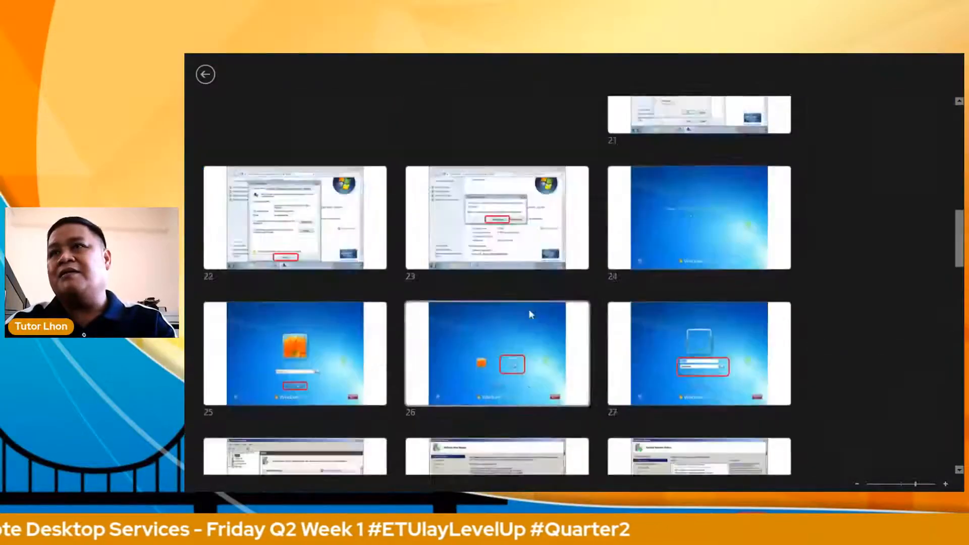
scroll(529, 313, "up", 1, "ctrl")
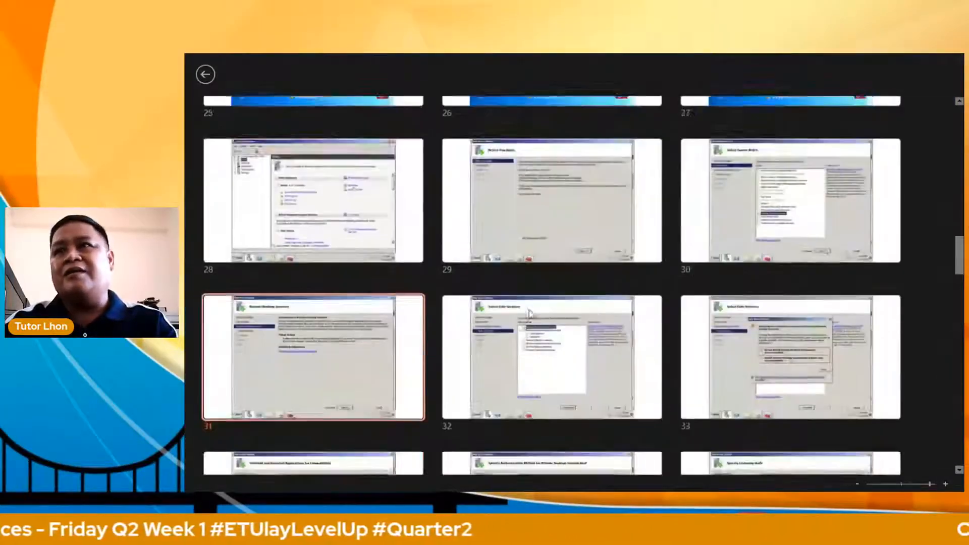
scroll(529, 313, "up", 1)
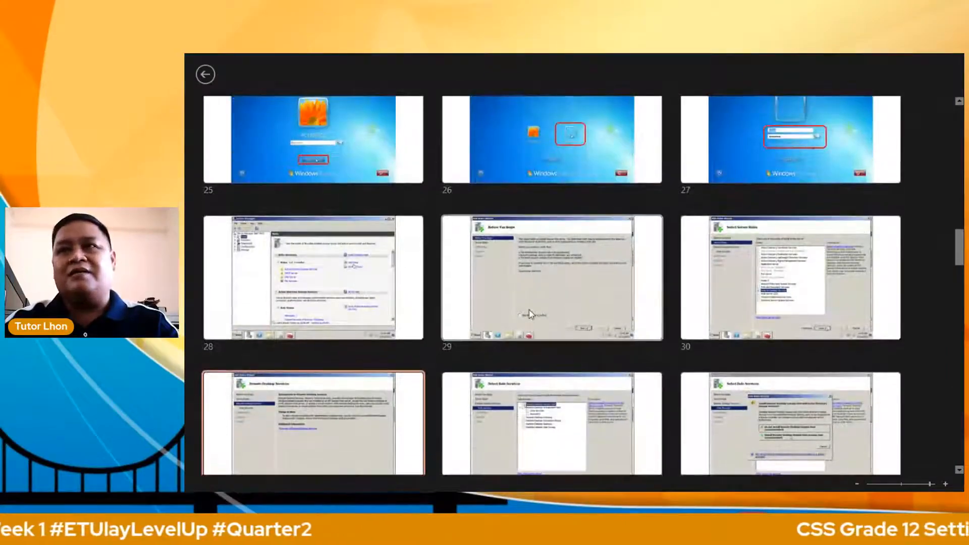
scroll(529, 313, "up", 1)
scroll(529, 310, "up", 2)
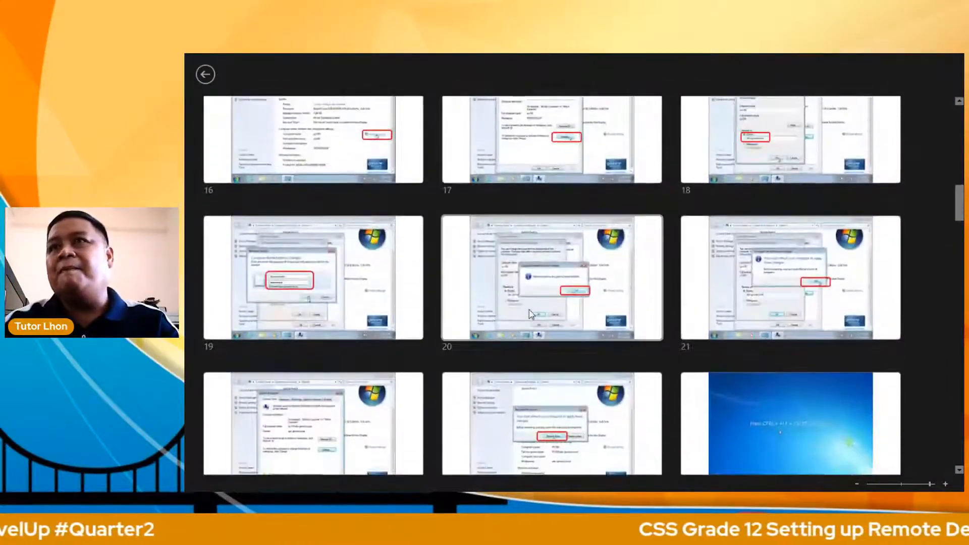
scroll(530, 314, "up", 1)
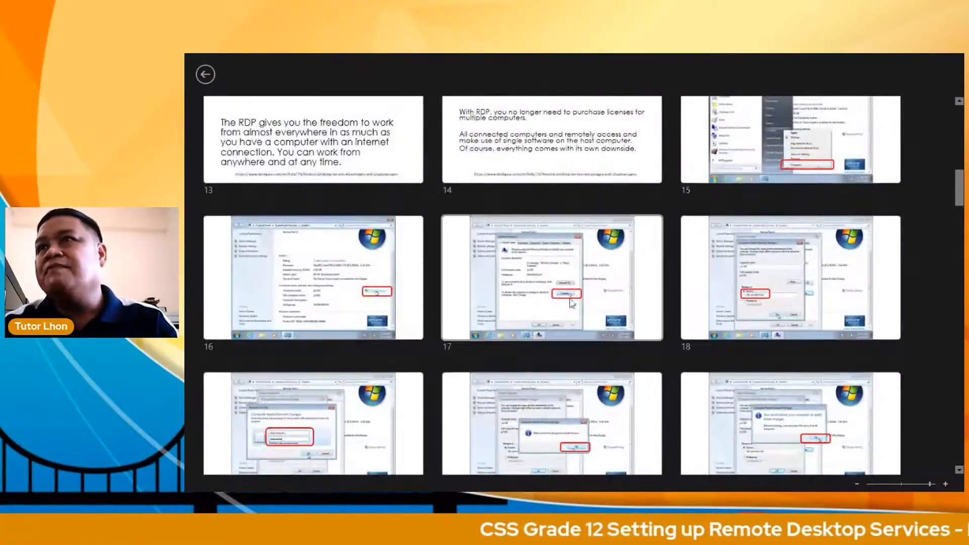
scroll(540, 361, "down", 1)
scroll(538, 362, "down", 3)
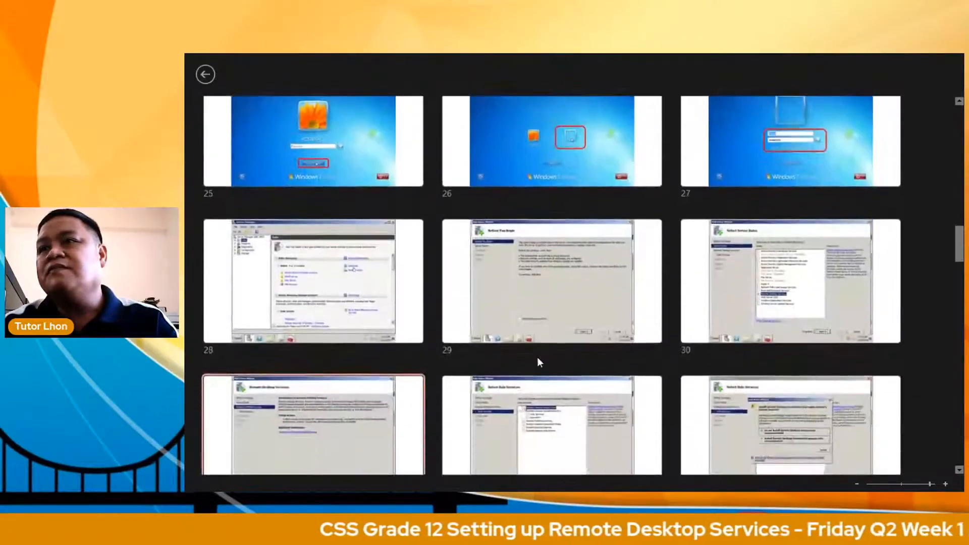
left_click(538, 361)
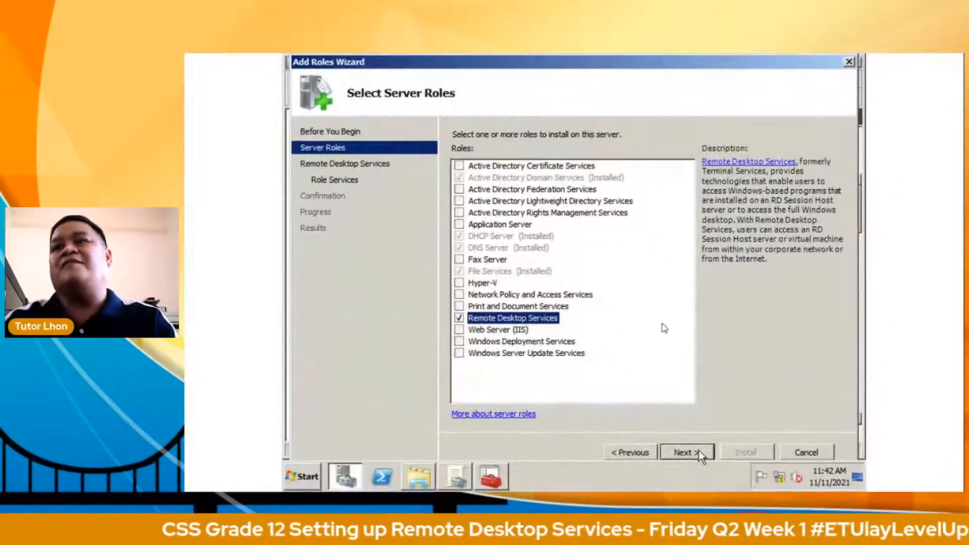
Step: Advance past the Server Roles and Remote Desktop Services introduction slides to Select Role Services
left_click(593, 335)
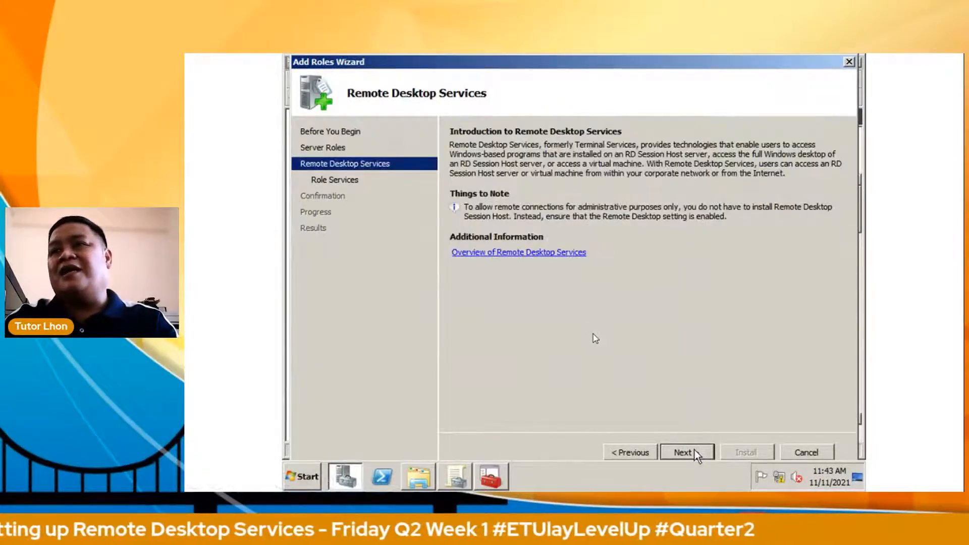
left_click(593, 336)
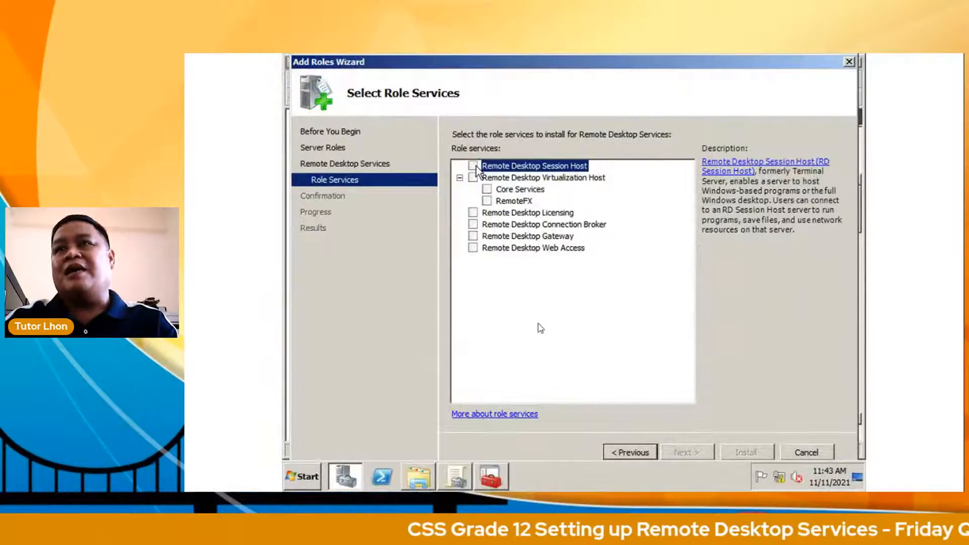
Step: Check Remote Desktop Session Host, install it anyway despite the domain-controller warning, and pass Application Compatibility
left_click(474, 166)
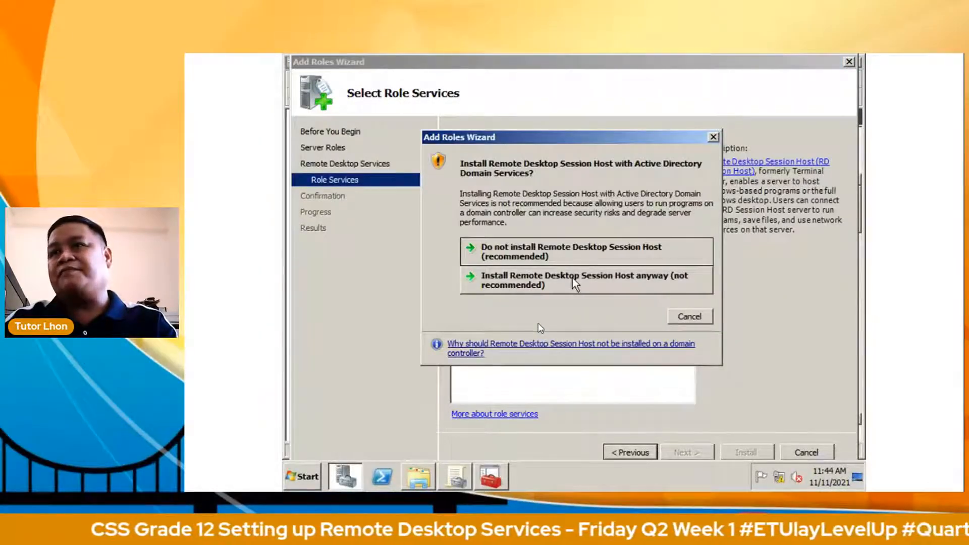
left_click(572, 278)
left_click(686, 453)
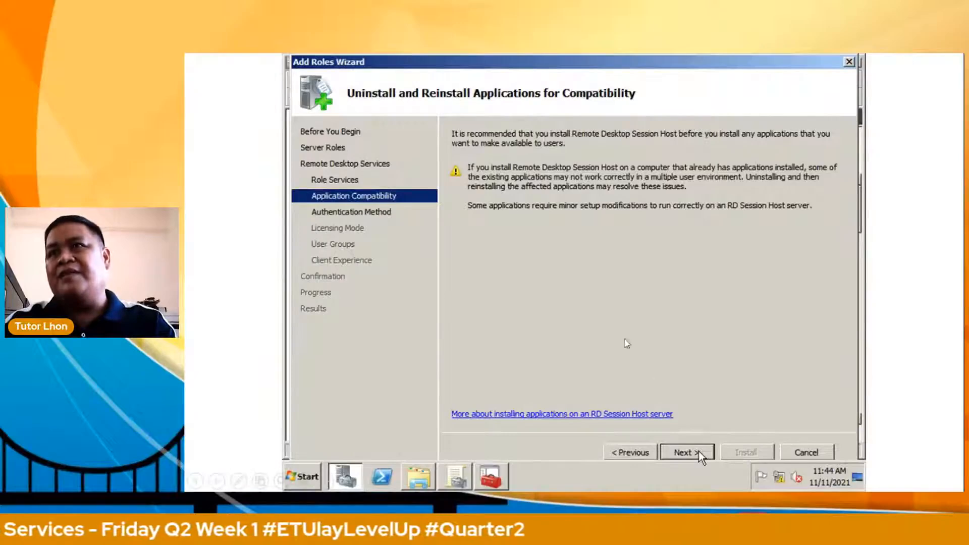
left_click(699, 453)
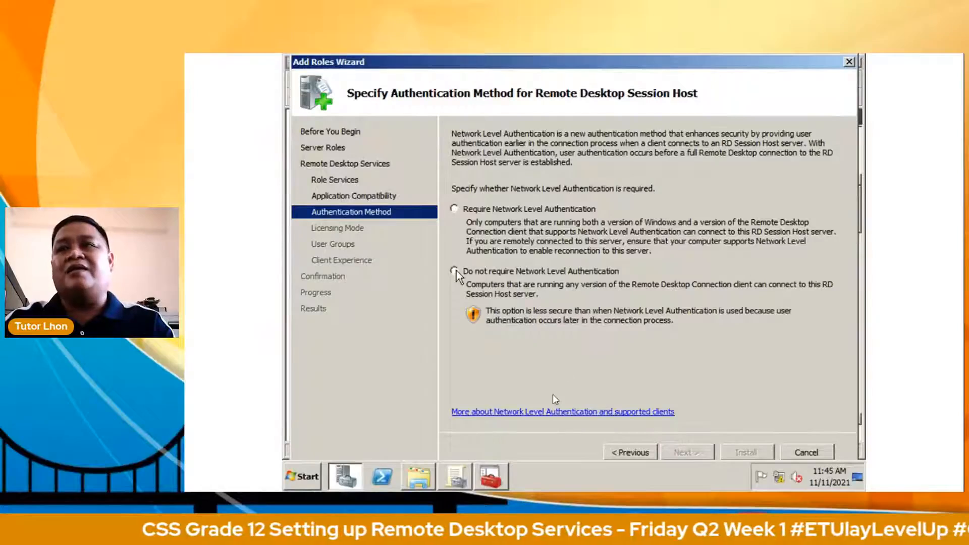
Step: Choose 'Do not require Network Level Authentication' and keep licensing mode as 'Configure later'
left_click(454, 271)
left_click(686, 453)
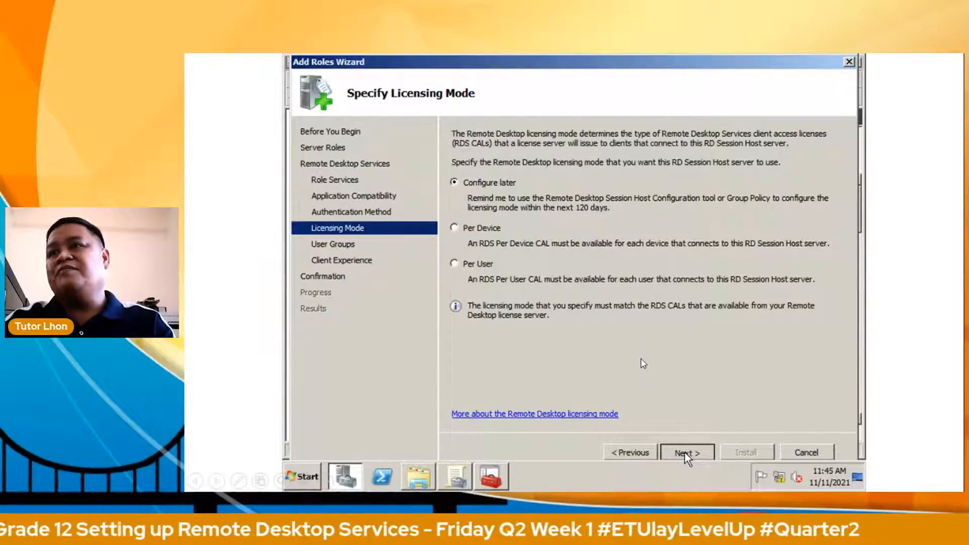
left_click(685, 452)
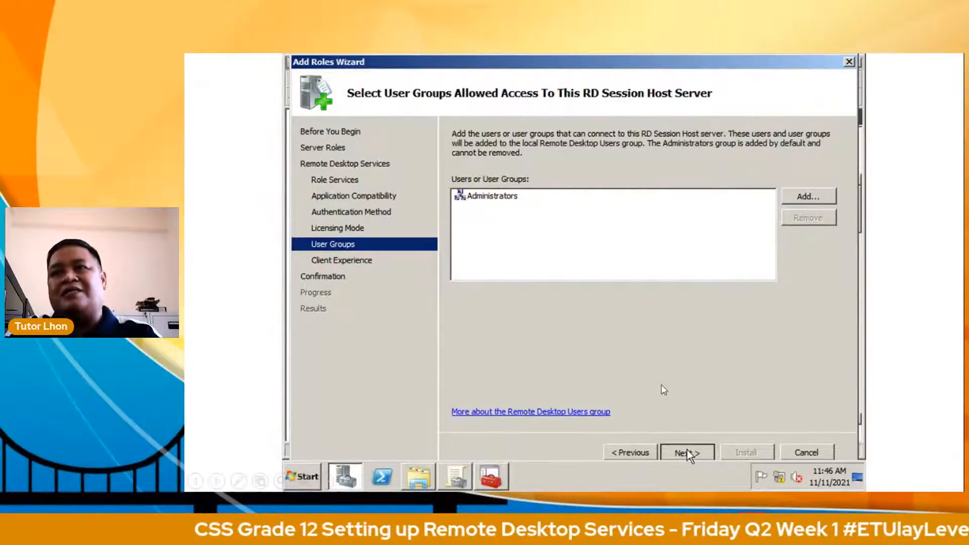
Step: Accept Administrators as the allowed RD Session Host user group and continue
left_click(687, 452)
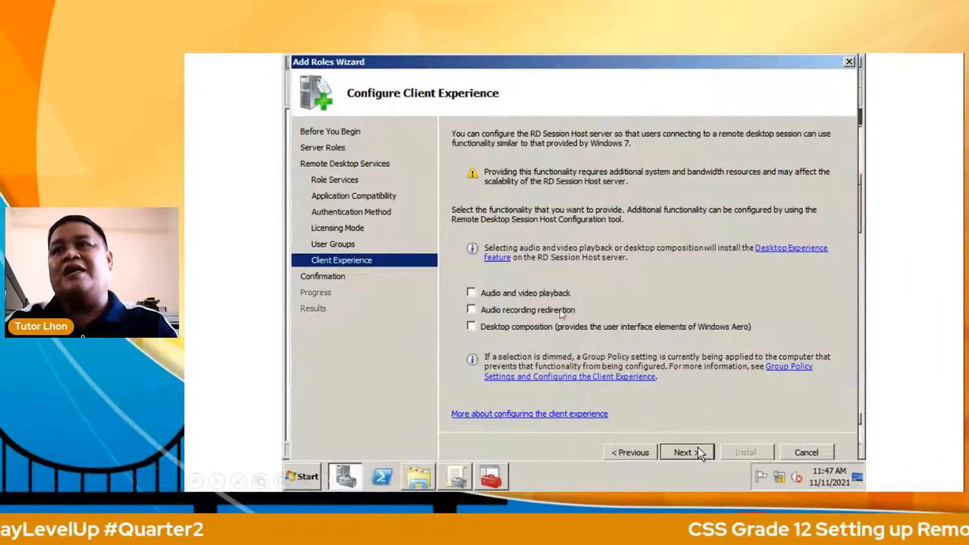
Step: Confirm the selections and install Remote Desktop Services with Desktop Experience
left_click(700, 452)
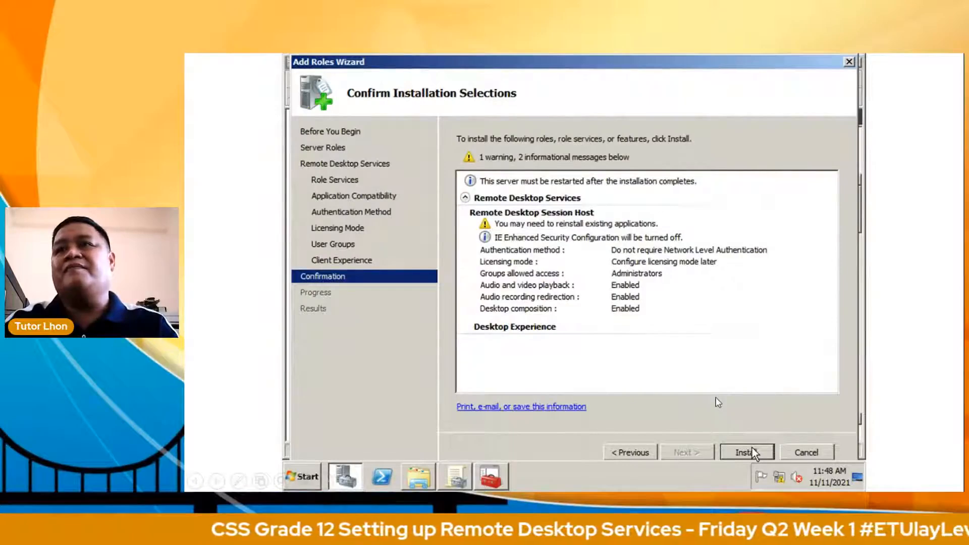
left_click(747, 451)
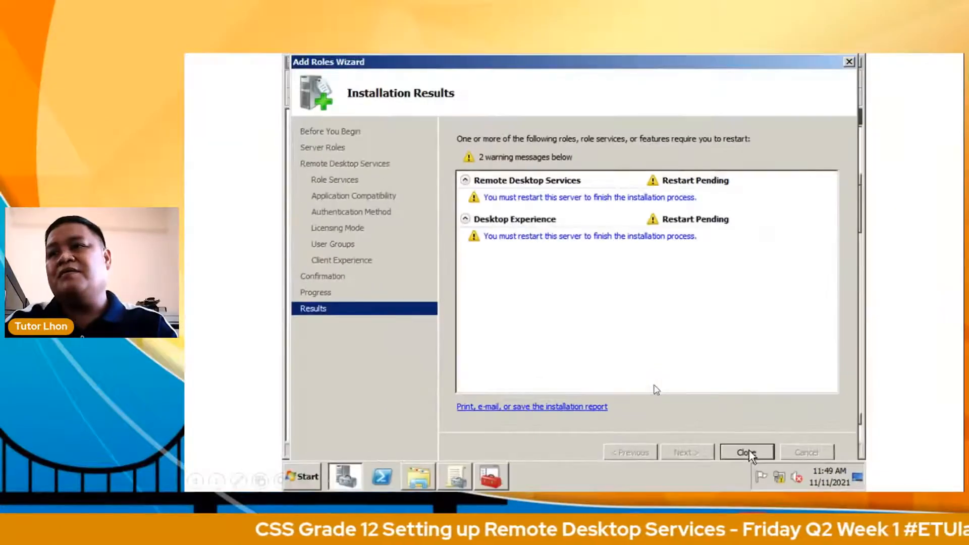
Step: Close the Add Roles Wizard from its Installation Results page
left_click(758, 440)
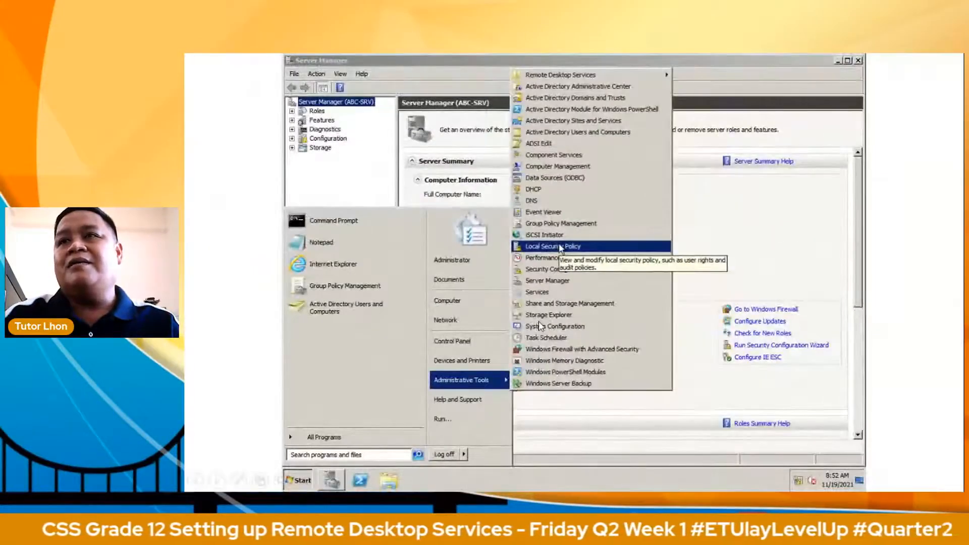
Step: Open Local Security Policy's Local Policies and select the User Rights Assignment group
left_click(560, 247)
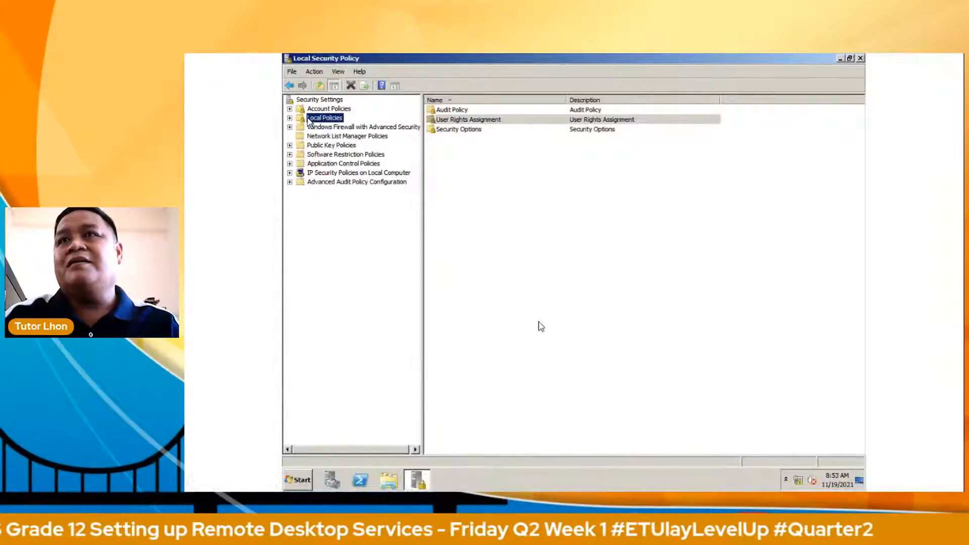
left_click(203, 27)
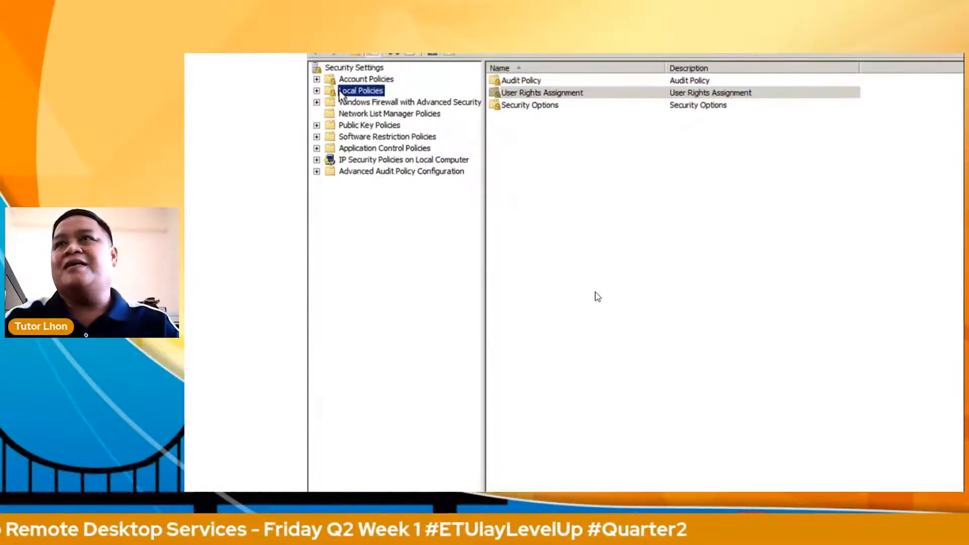
left_click(542, 94)
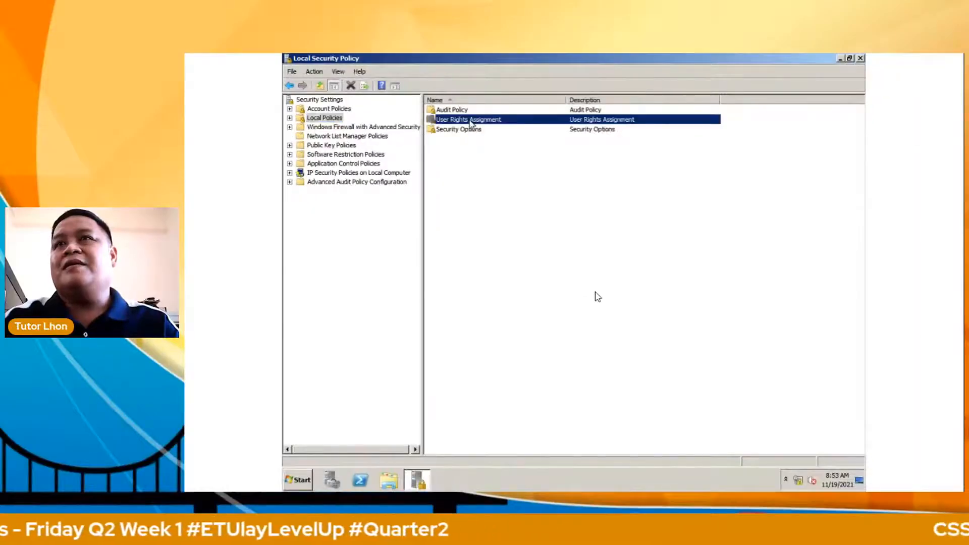
Step: Expand User Rights Assignment to list rights, including Allow log on through Remote Desktop Services
double_click(469, 121)
left_click(484, 168)
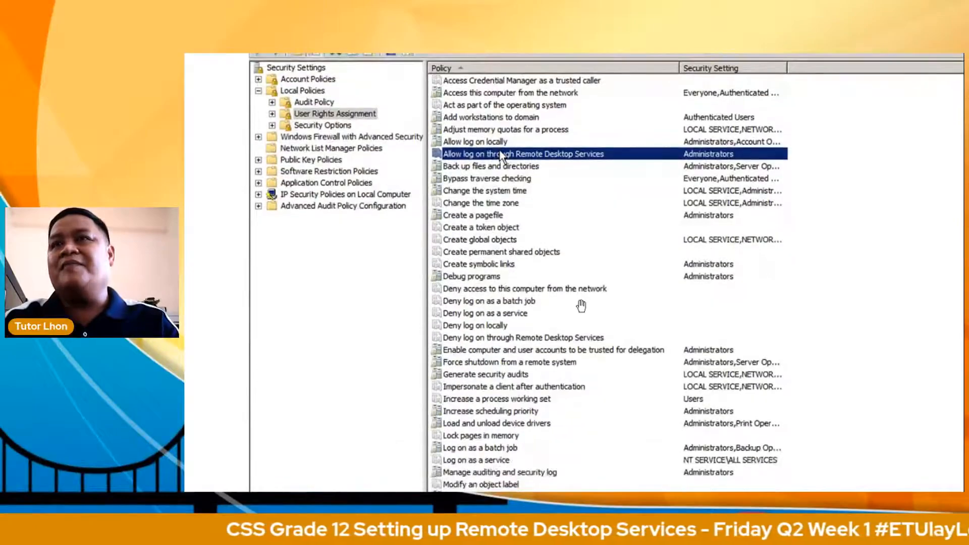
Step: Add the domain user to the Allow log on through Remote Desktop Services right, verifying the name
double_click(555, 169)
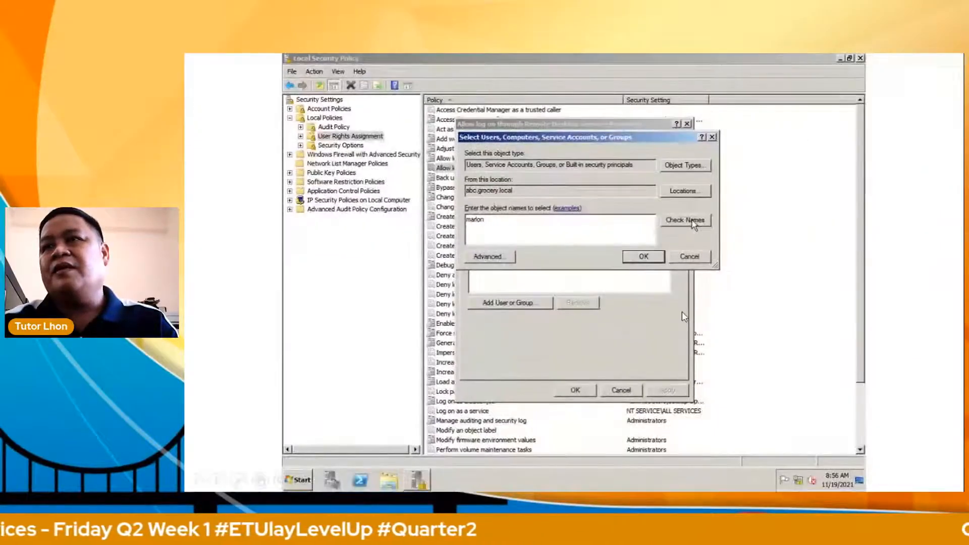
left_click(694, 225)
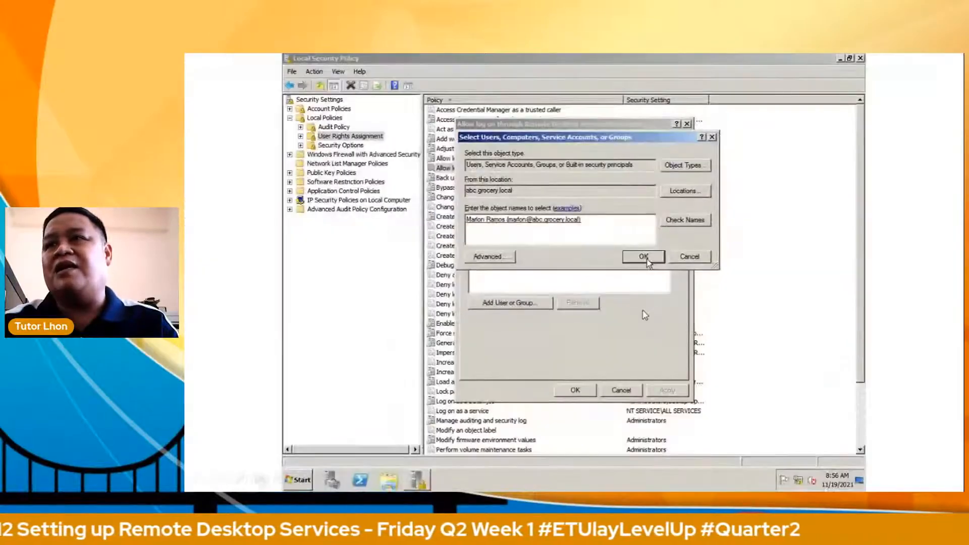
left_click(644, 256)
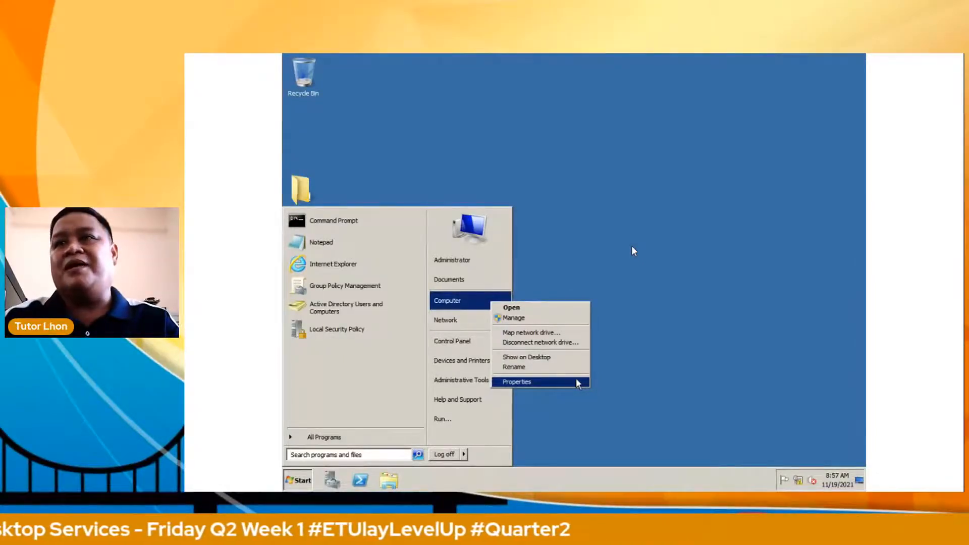
Step: Open the computer's Remote settings, allow any Remote Desktop version, and bring up Select Users
left_click(578, 382)
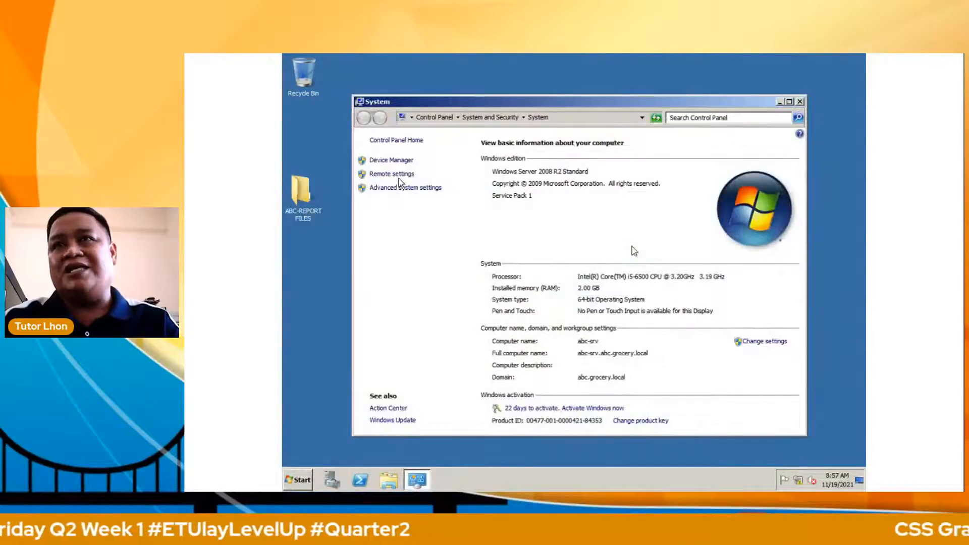
left_click(399, 176)
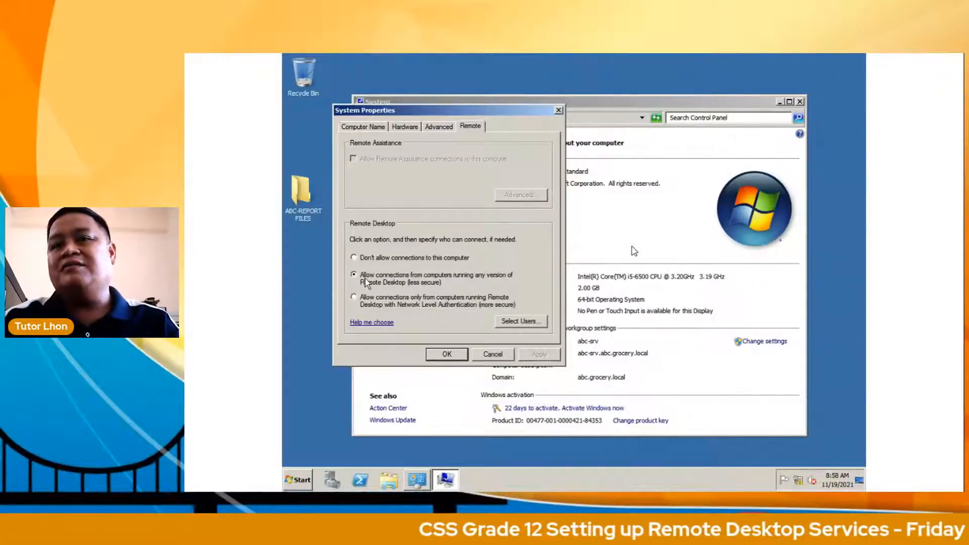
key("alt+s")
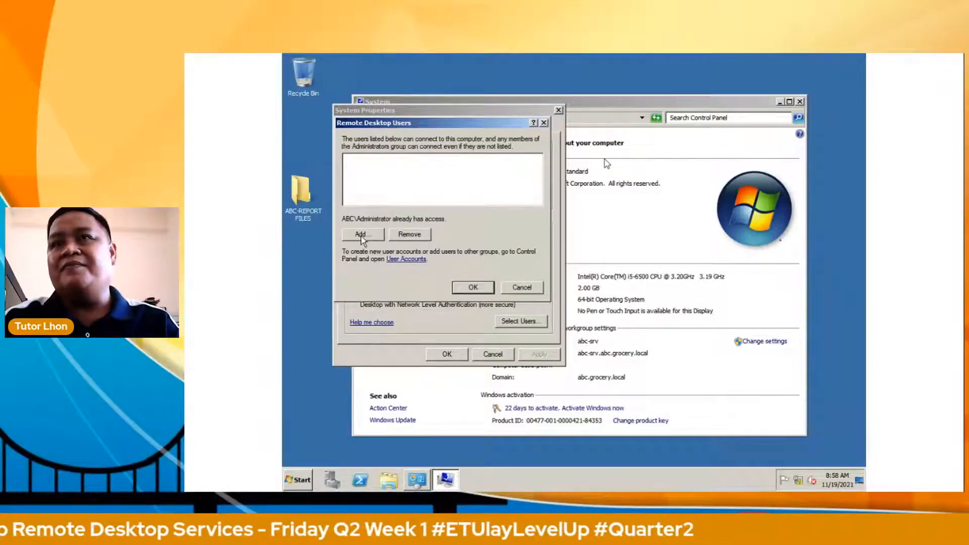
left_click(361, 235)
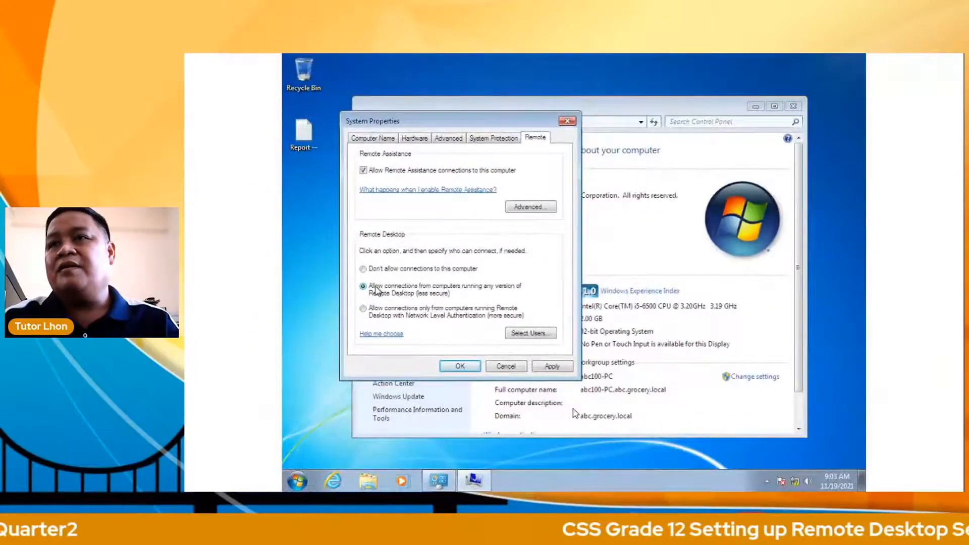
Step: Step through the Select Users slides to the credentials prompt for 192.168.1.3
left_click(530, 334)
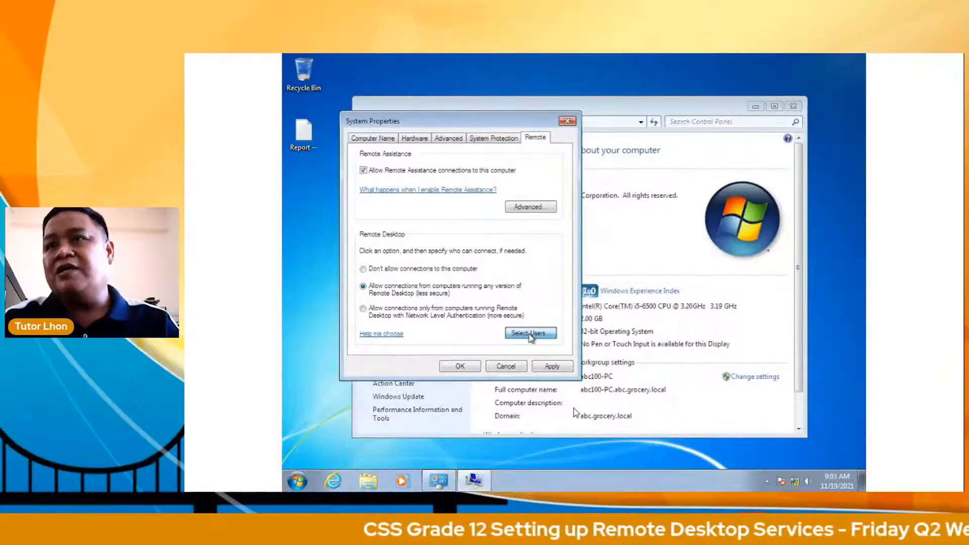
left_click(374, 251)
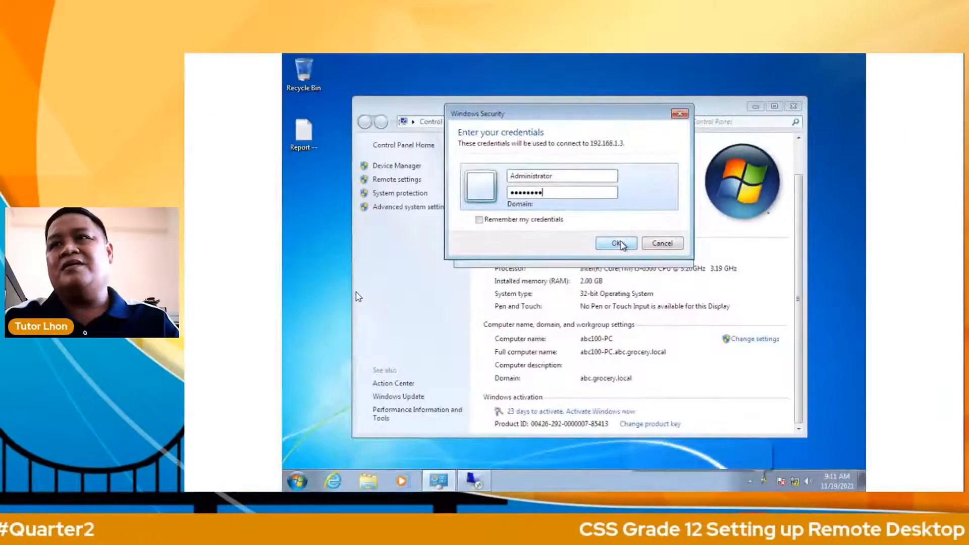
Step: Advance past the Connecting and certificate warning slides to the 192.168.1.3 remote session
left_click(617, 244)
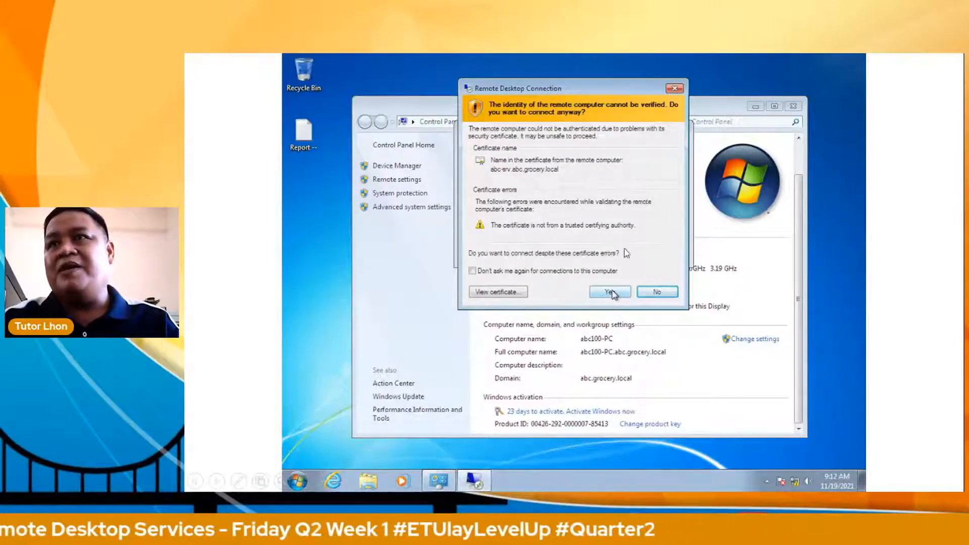
left_click(611, 292)
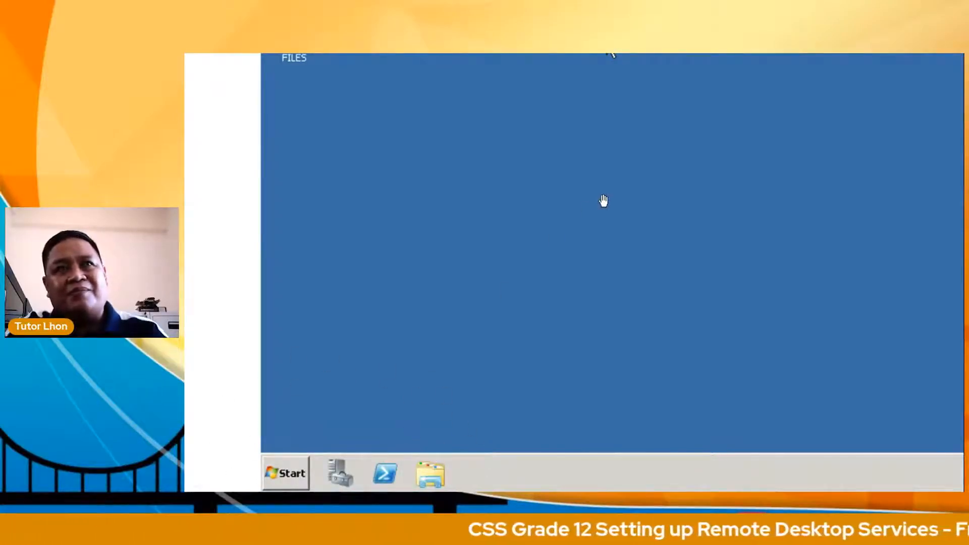
Step: Show the full-screen RDP slide, then maximize the Windows Server 2008R2 VirtualBox window
double_click(606, 54)
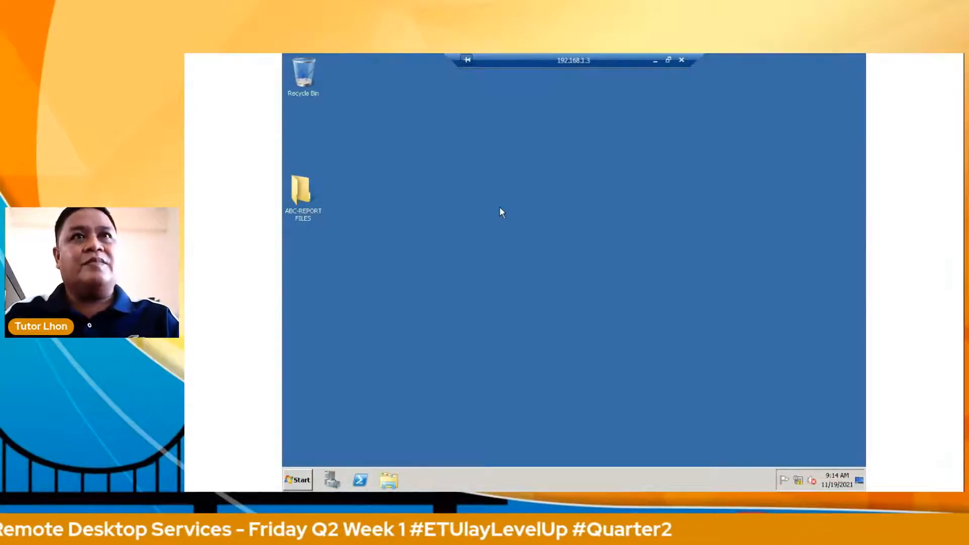
left_click_drag(185, 79, 595, 54)
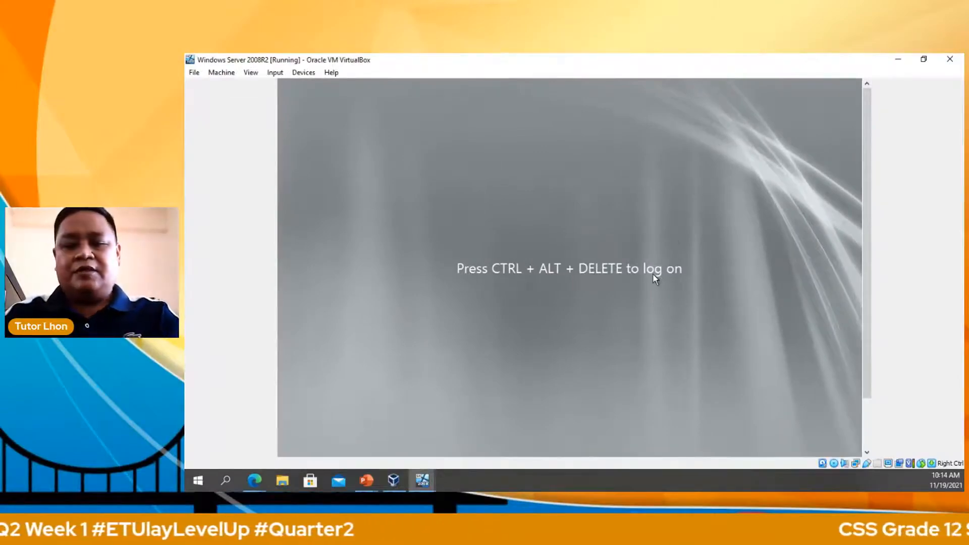
Step: Log on to the server as administrator via Ctrl+Alt+Del with the account password
key("ctrl+alt+Delete")
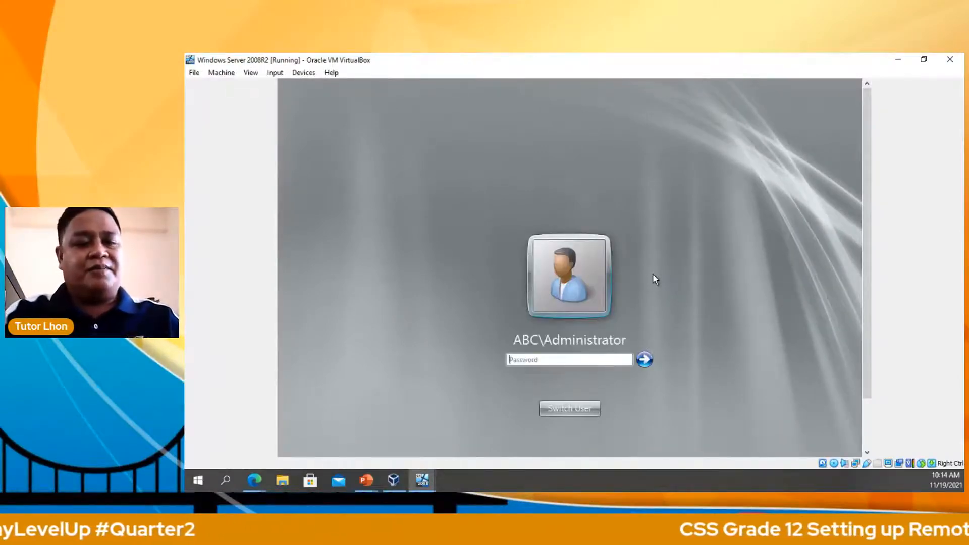
type("********")
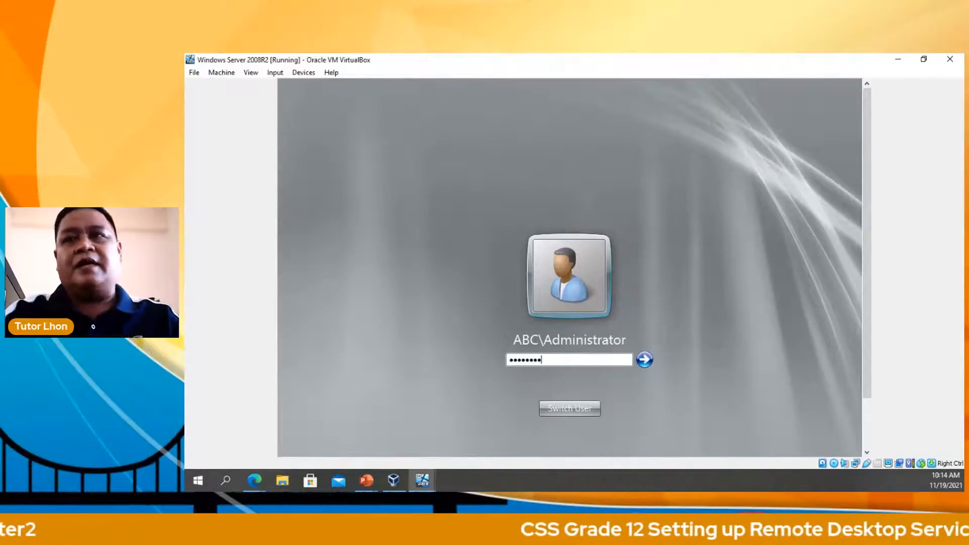
key("Return")
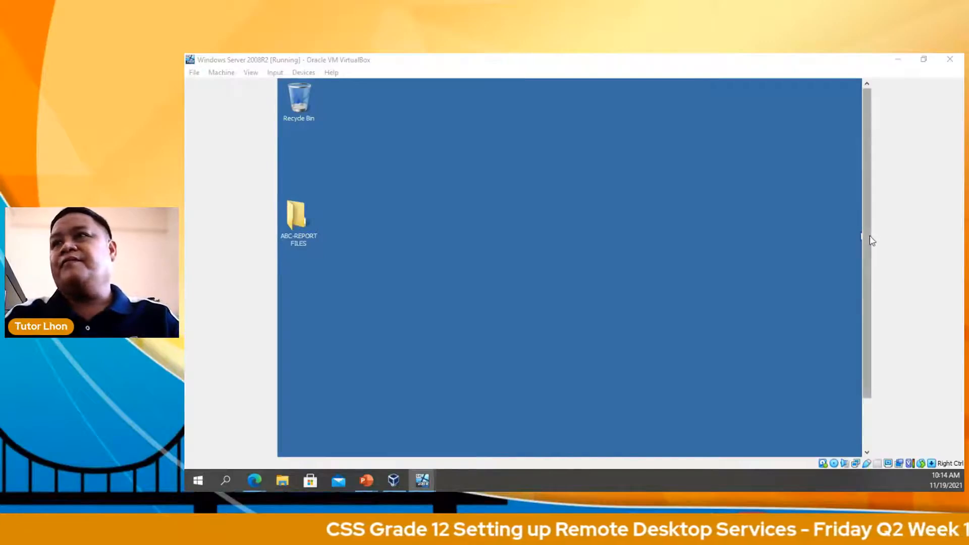
left_click_drag(872, 238, 865, 281)
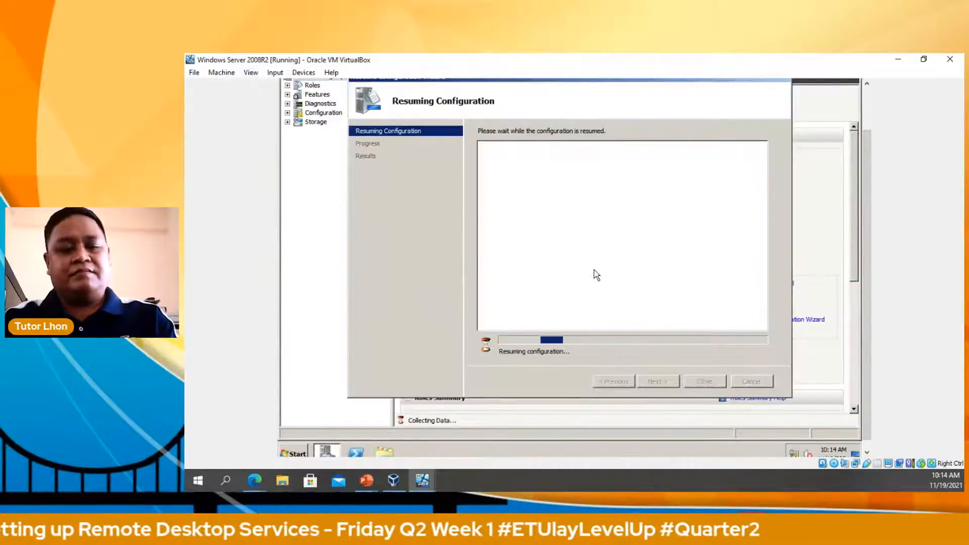
Step: Switch the VM to full-screen mode and close the finished Remote Desktop Services removal wizard
left_click(251, 74)
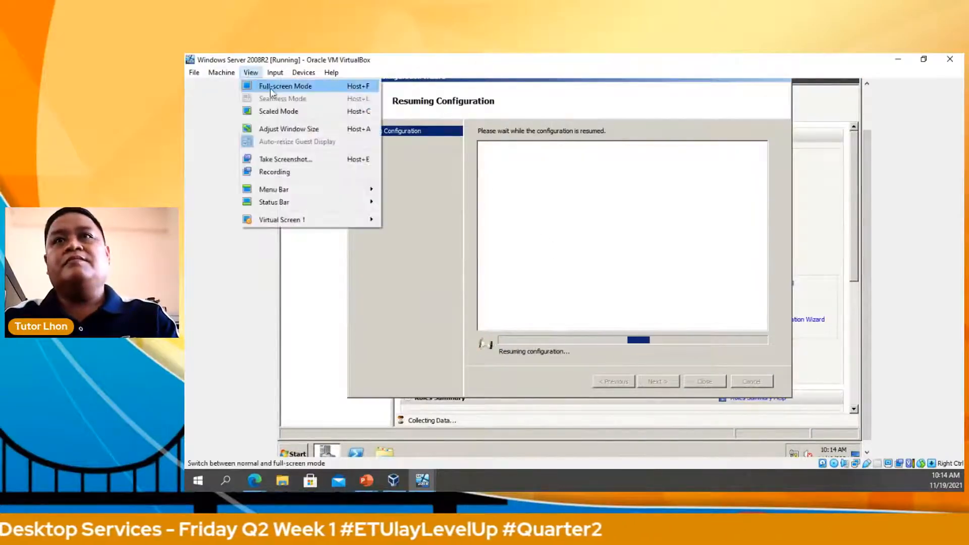
left_click(263, 87)
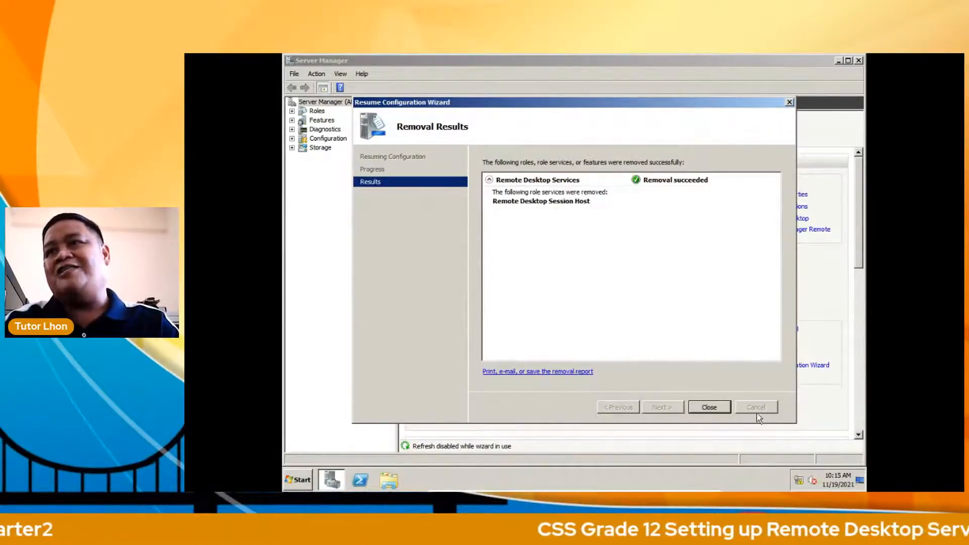
left_click(710, 408)
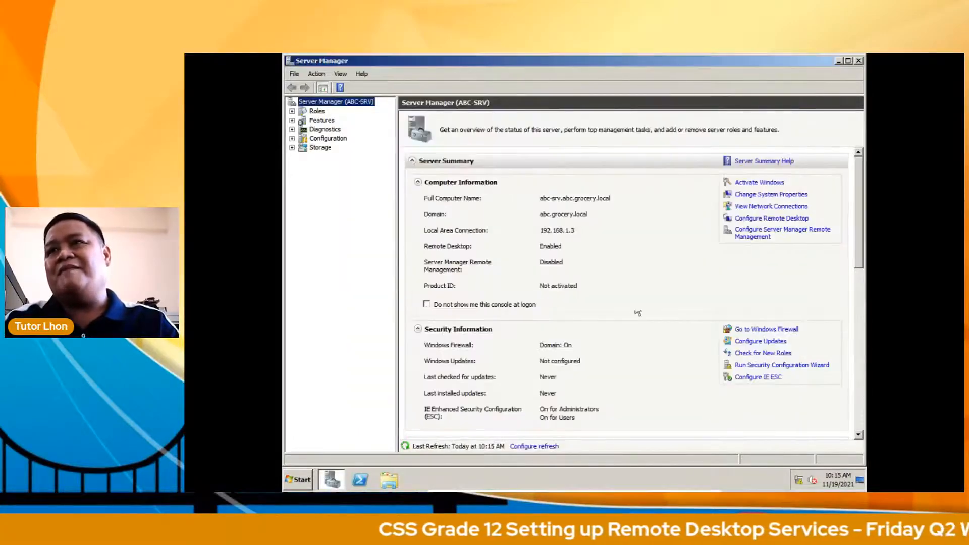
Step: Reopen Server Manager from the taskbar, select Roles (4 of 17 installed), and launch Add Roles
left_click(860, 60)
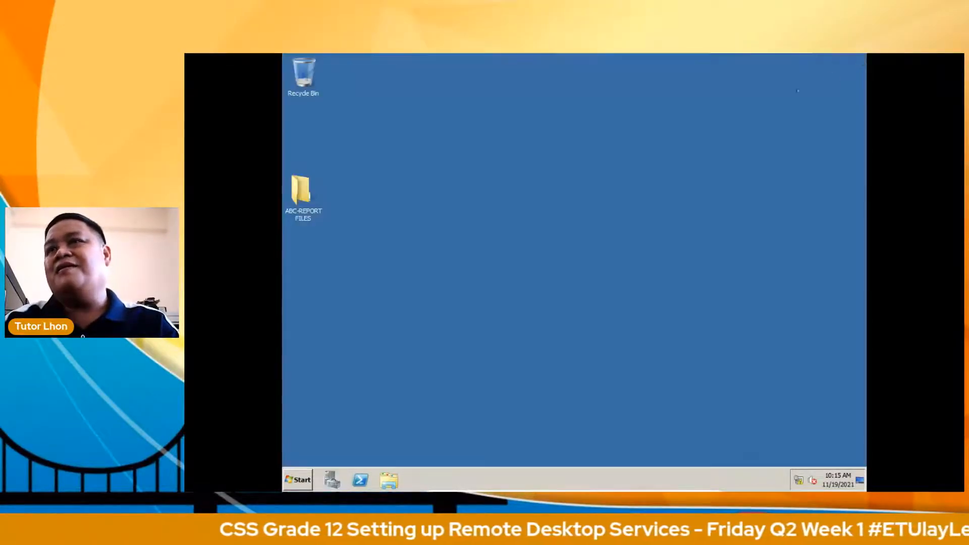
left_click(329, 479)
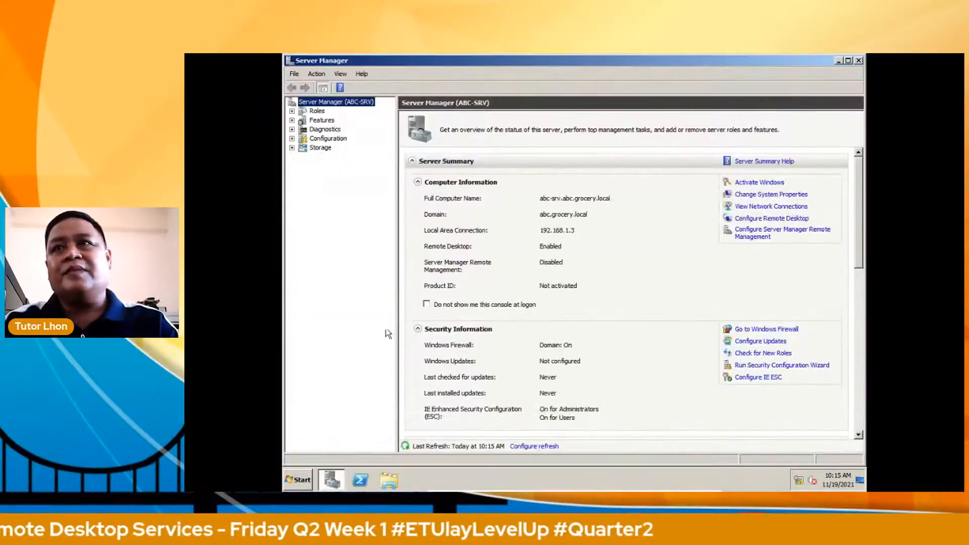
left_click(319, 113)
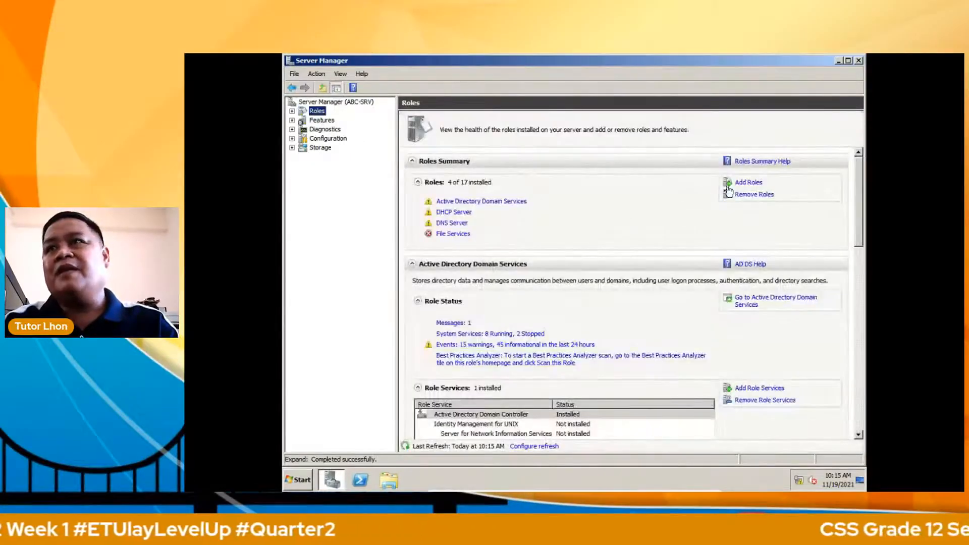
left_click(747, 184)
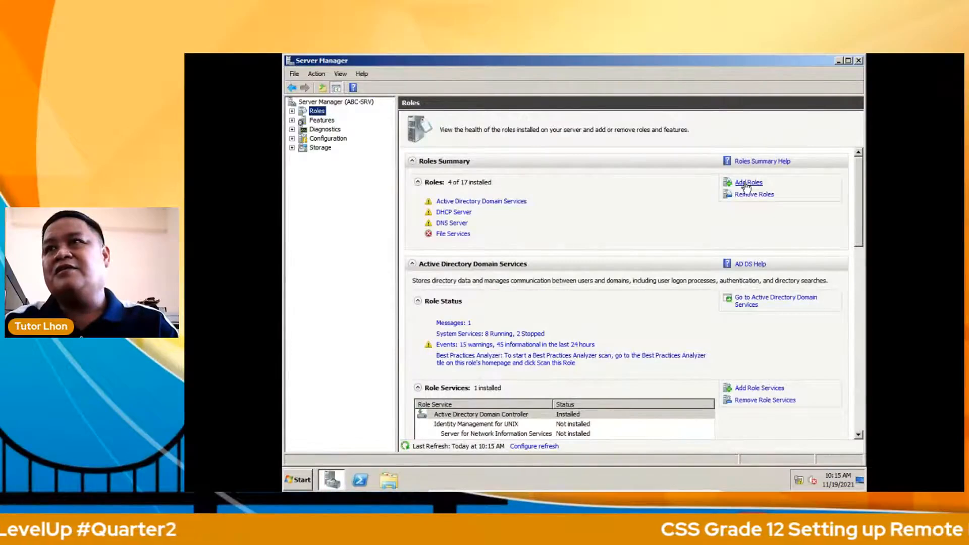
left_click(746, 184)
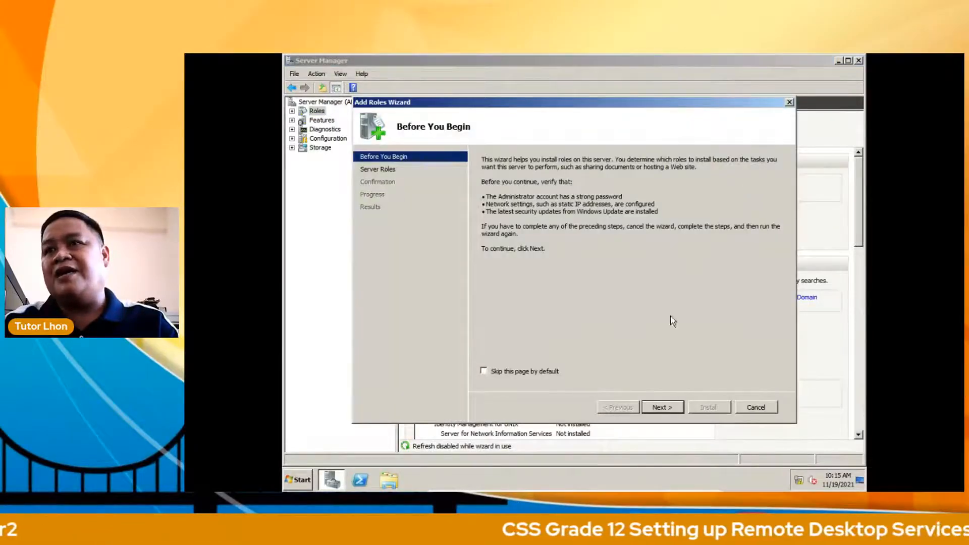
Step: Select the Remote Desktop Services role and include the RD Session Host role service
left_click(662, 407)
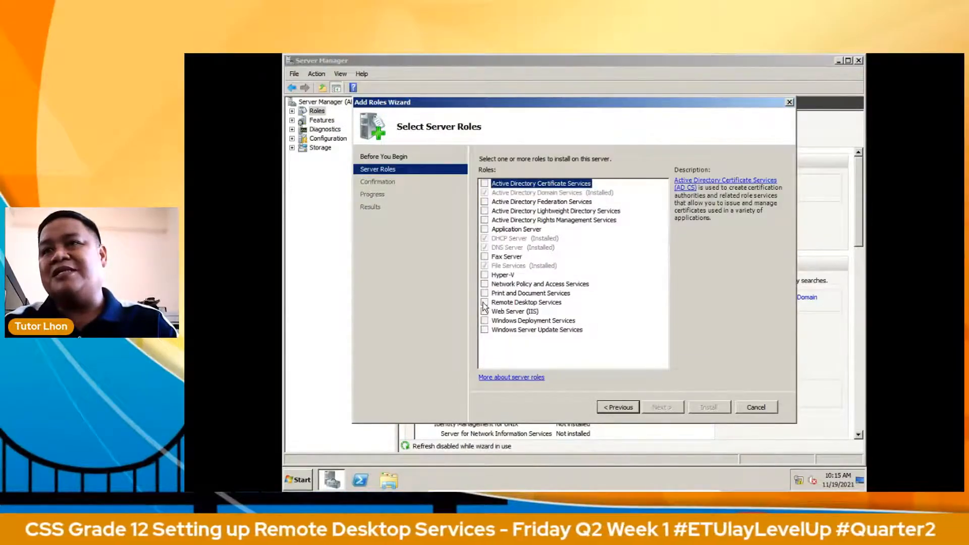
left_click(484, 303)
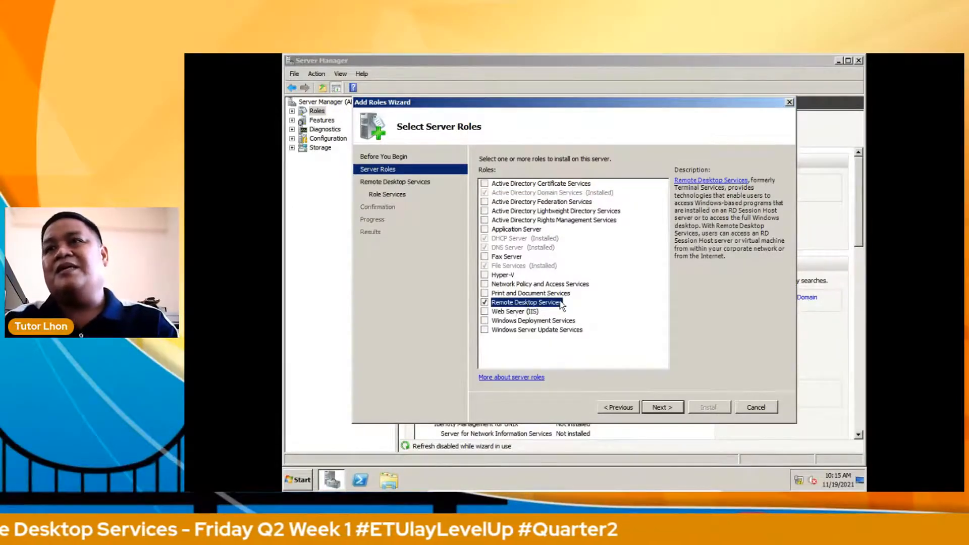
left_click(660, 409)
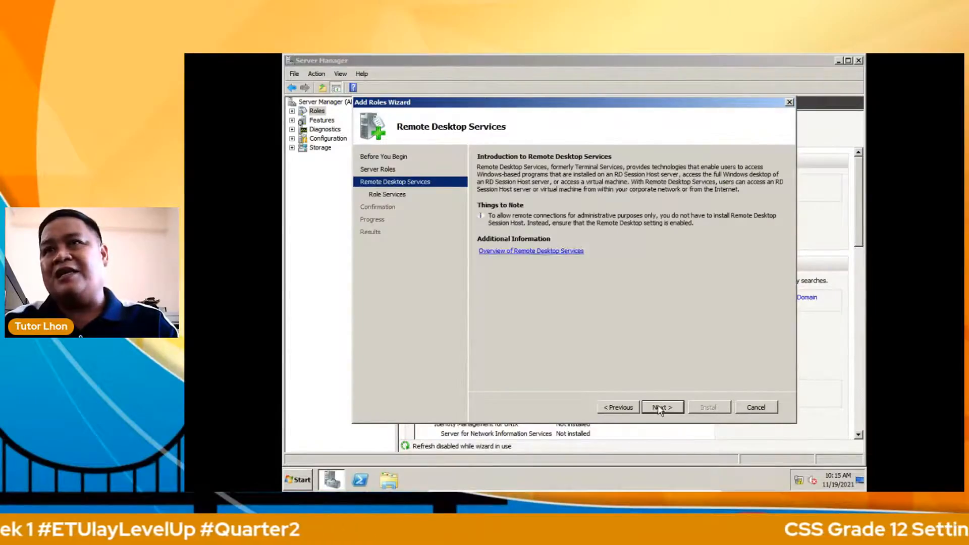
left_click(660, 409)
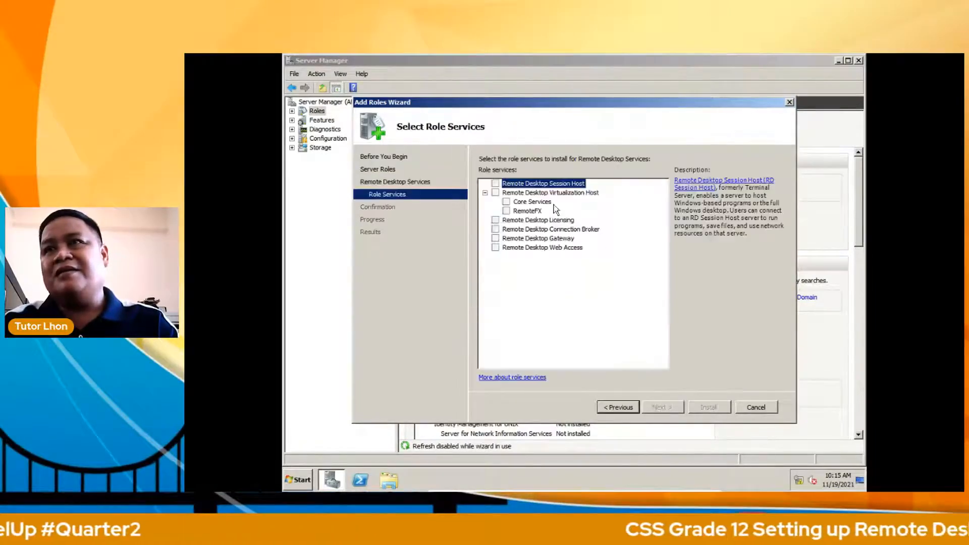
left_click(495, 185)
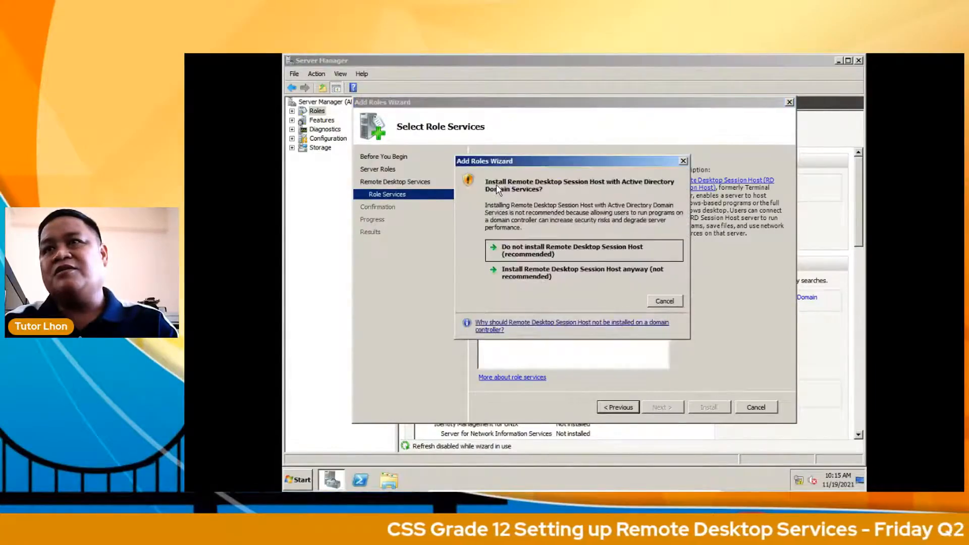
left_click(513, 275)
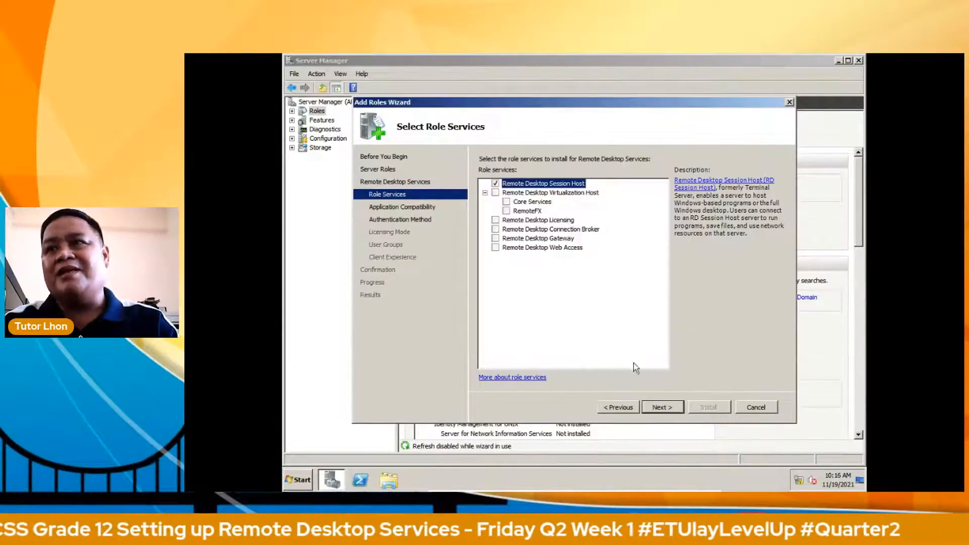
Step: Continue past compatibility notes and choose Do not require Network Level Authentication
left_click(660, 407)
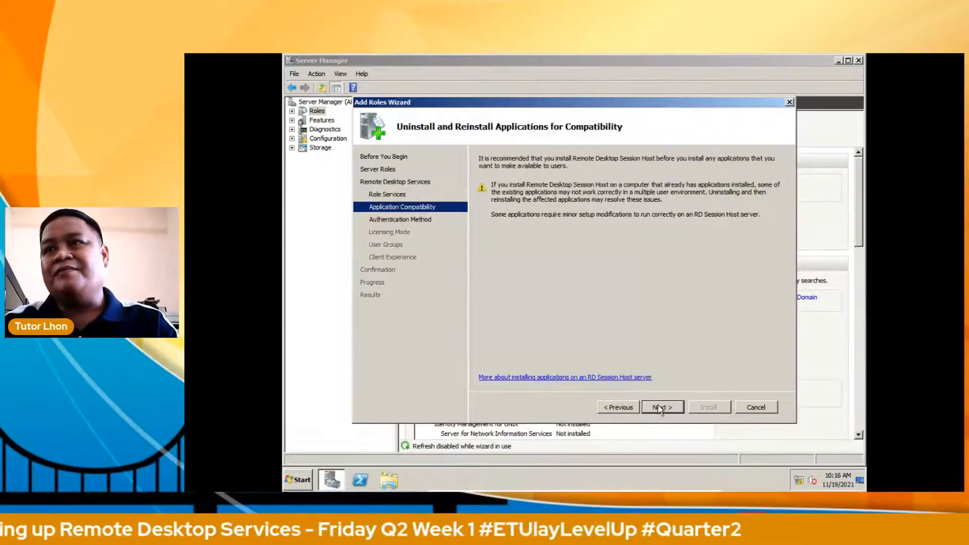
left_click(660, 407)
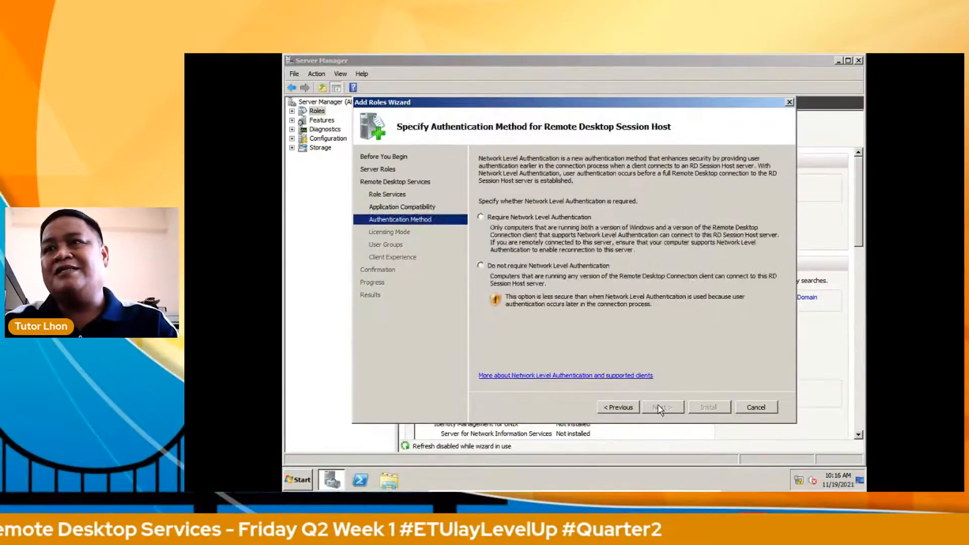
left_click(497, 267)
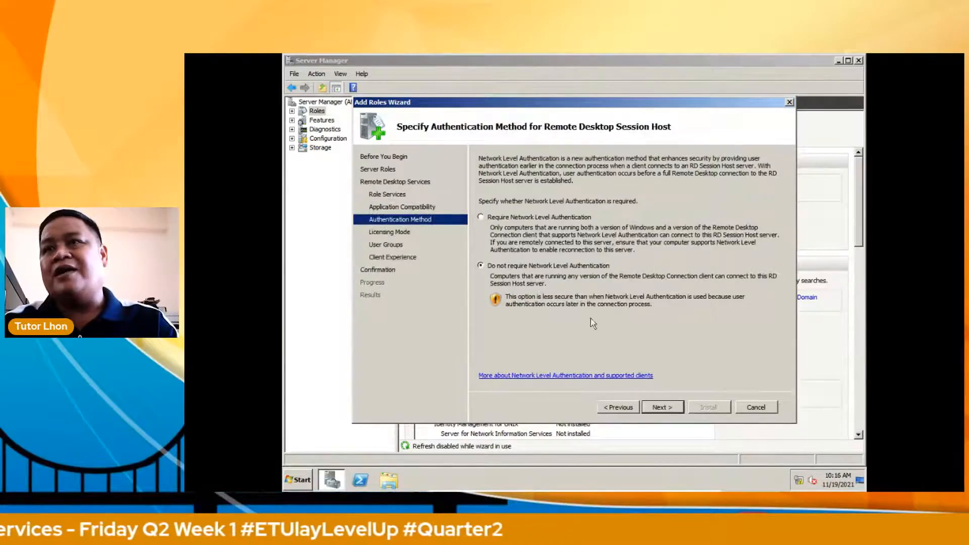
left_click(664, 407)
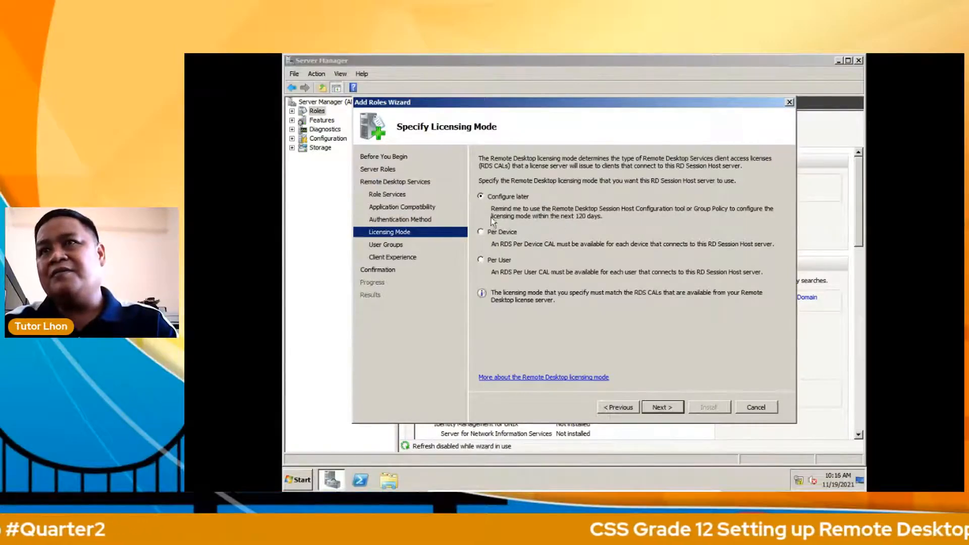
Step: Leave licensing for later and remove the extra user from the Session Host allowed users list
left_click(662, 407)
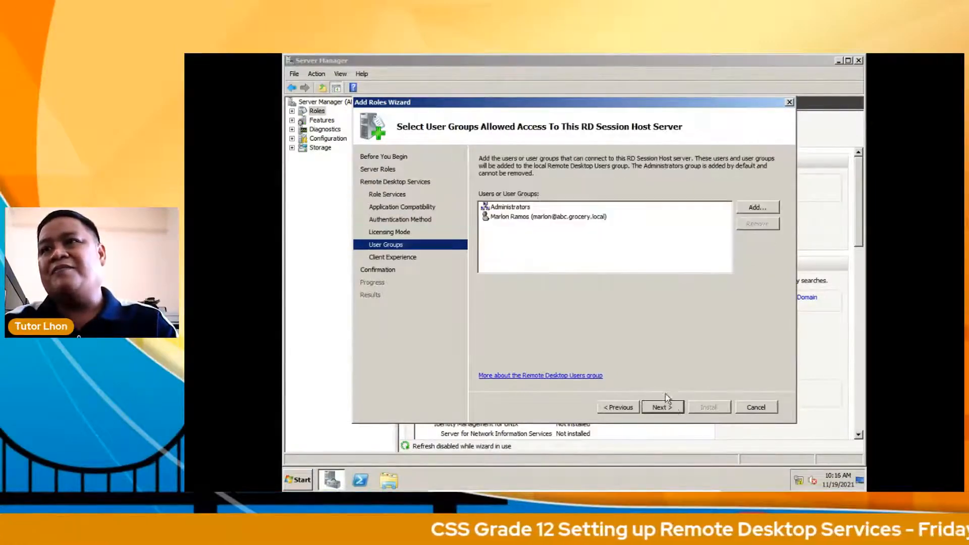
left_click(563, 219)
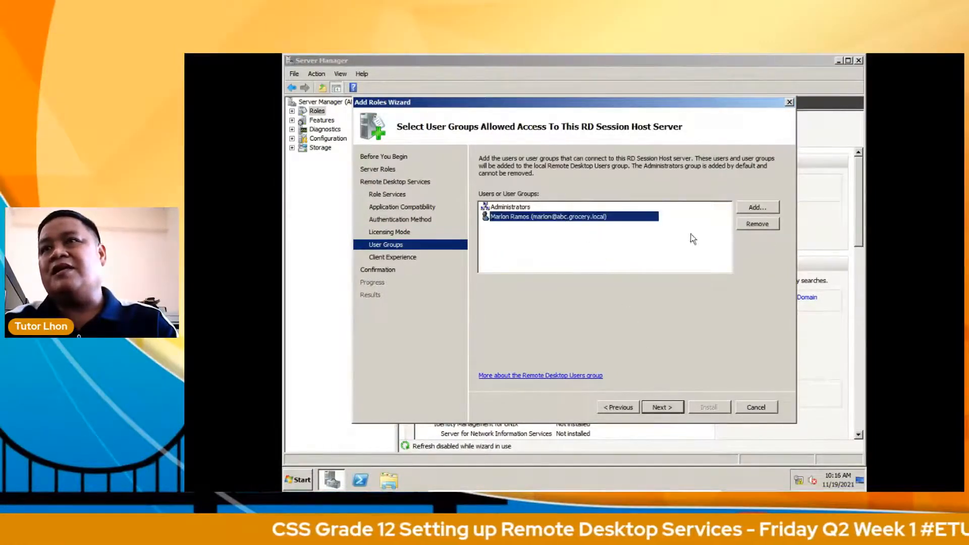
left_click(756, 226)
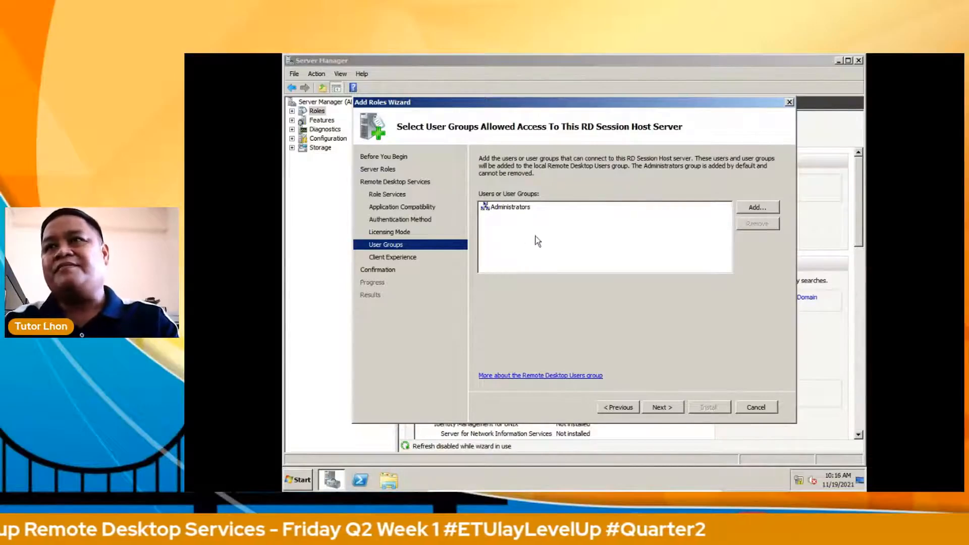
Step: Keep the default Client Experience settings, install Remote Desktop Services, and restart the server
left_click(661, 407)
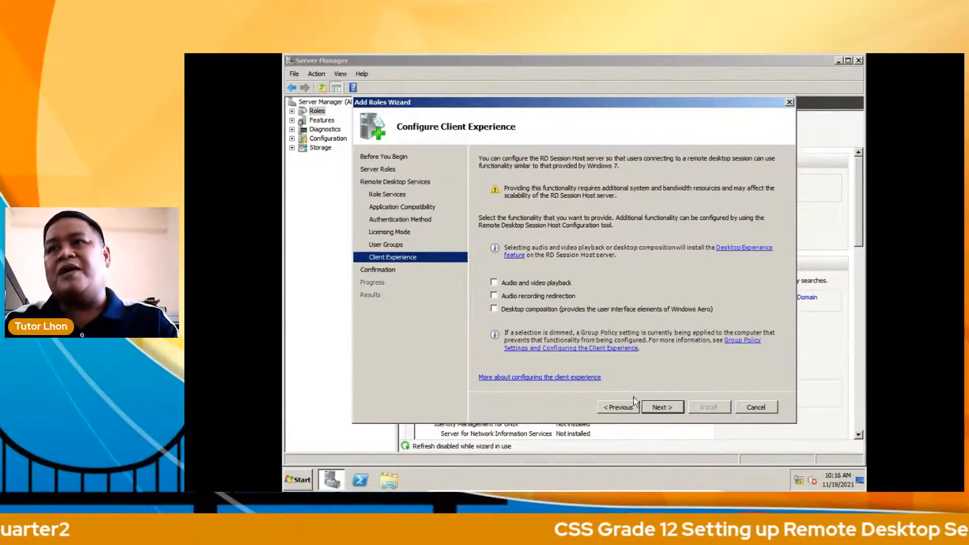
left_click(659, 407)
left_click(707, 407)
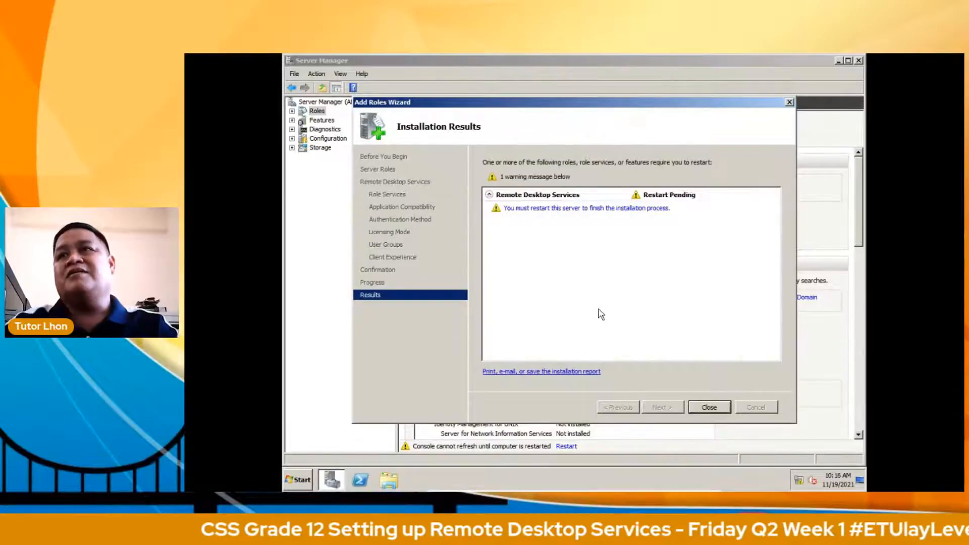
left_click(710, 408)
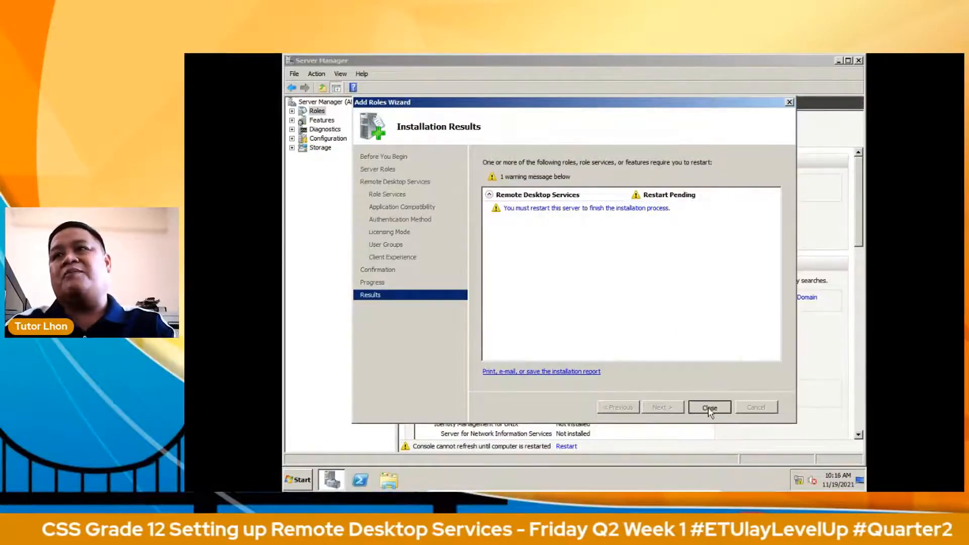
left_click(607, 281)
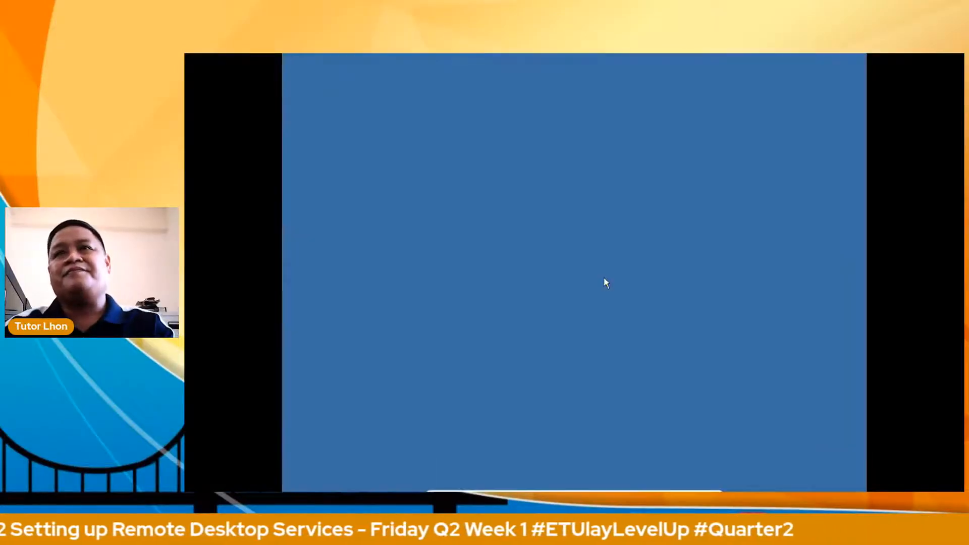
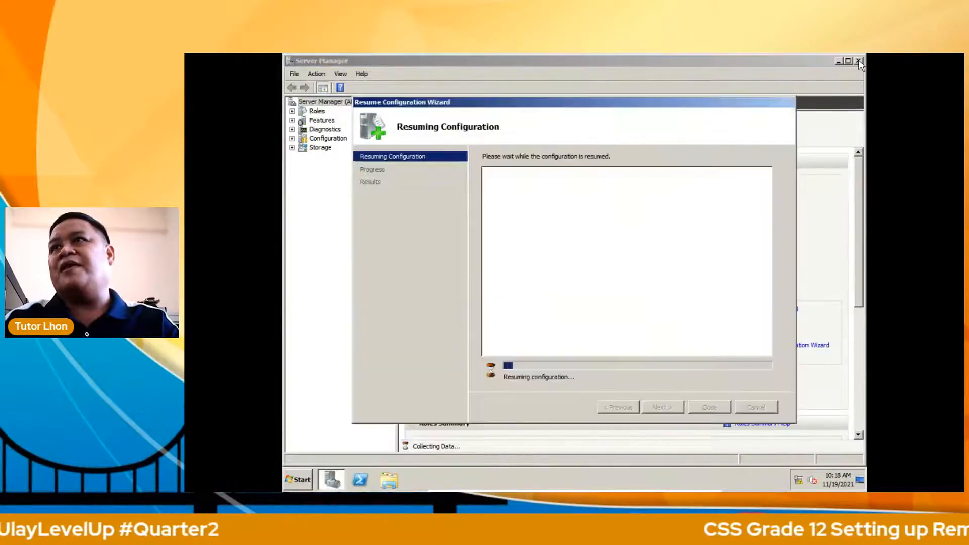
Step: Launch Local Security Policy from the server's Start > Administrative Tools menu
left_click(298, 482)
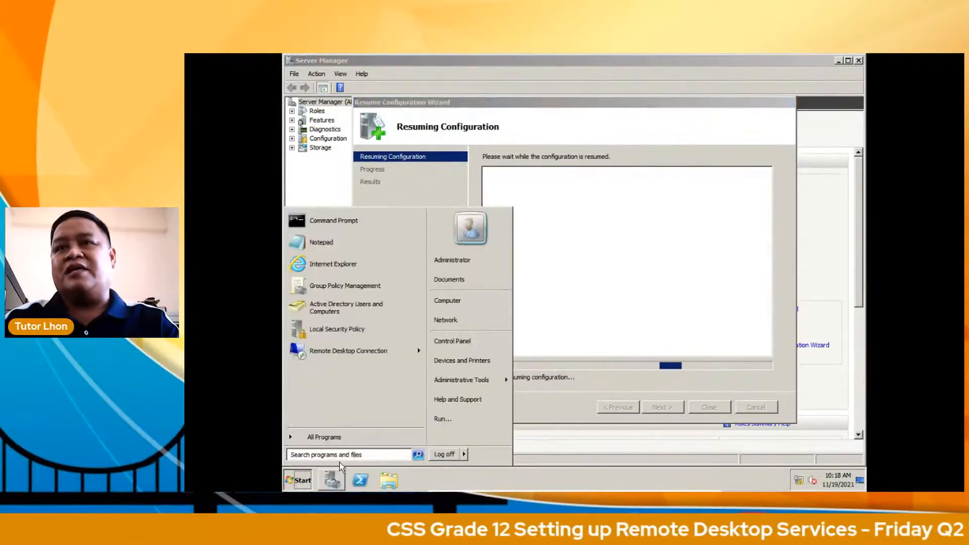
mouse_move(476, 385)
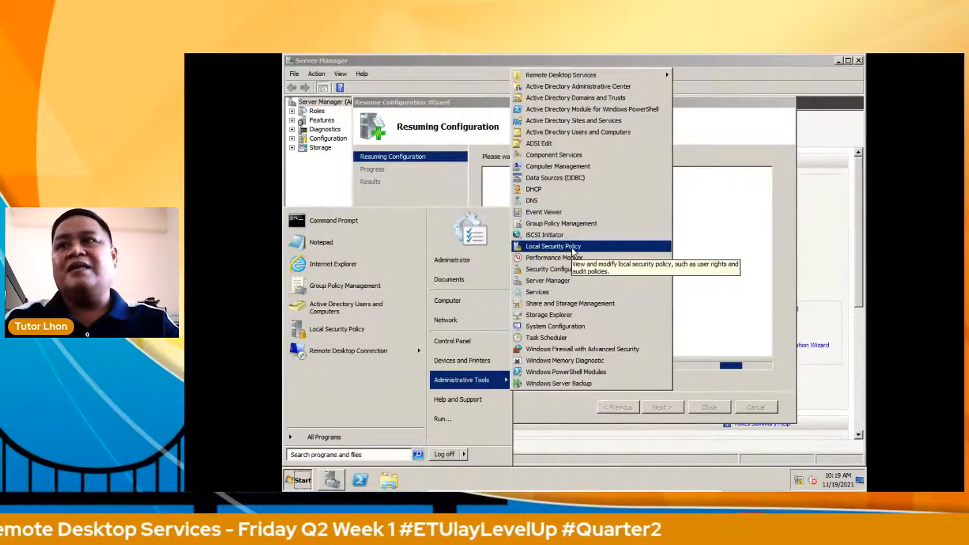
left_click(571, 247)
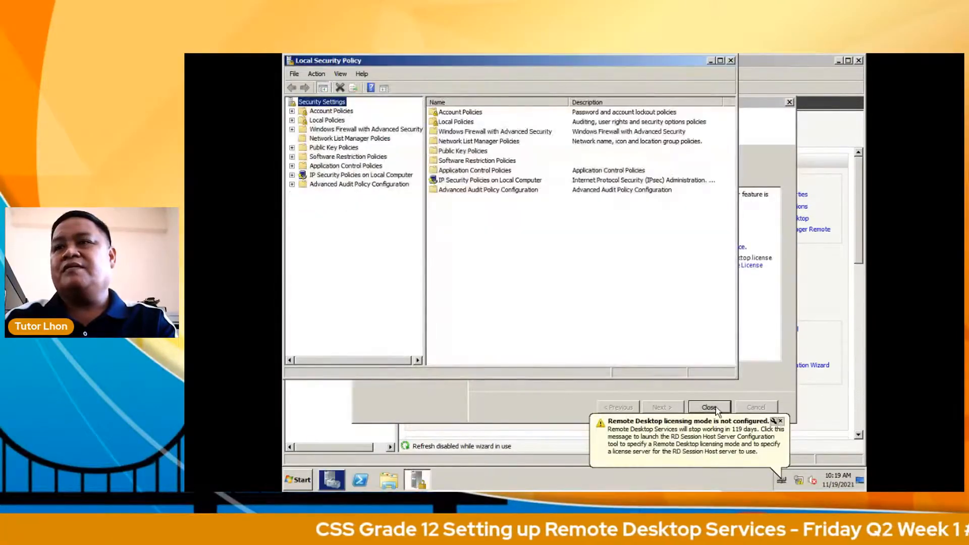
Step: Close the finished configuration wizard and maximize the Local Security Policy window
left_click(716, 407)
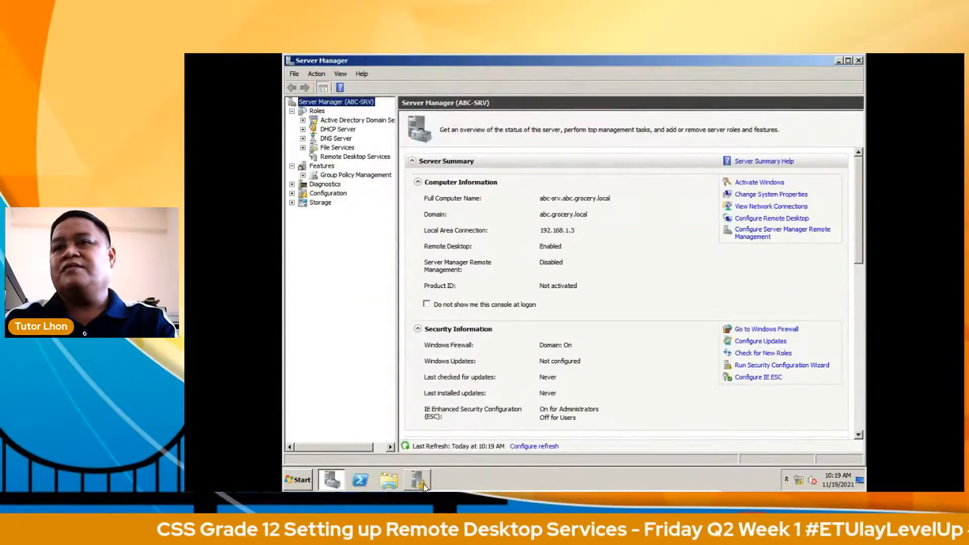
left_click(418, 479)
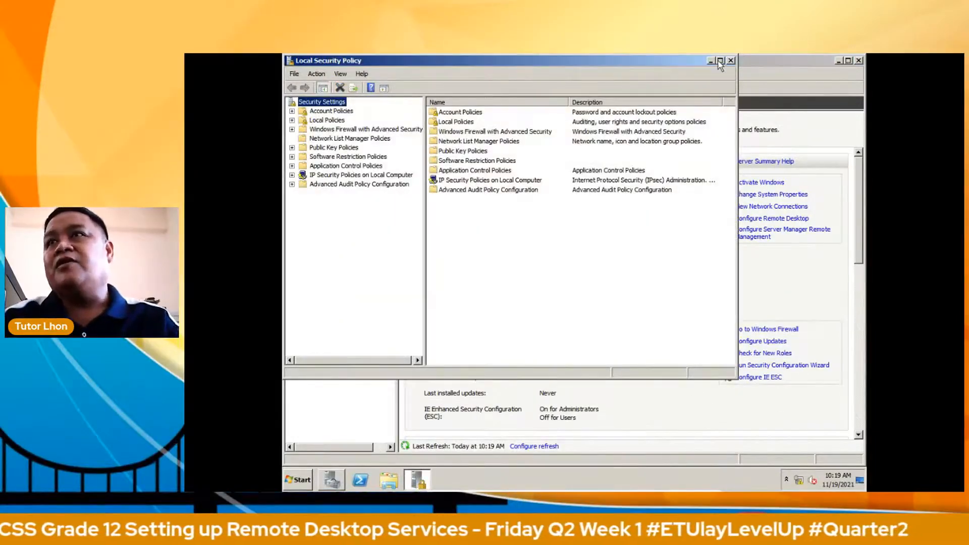
left_click(720, 60)
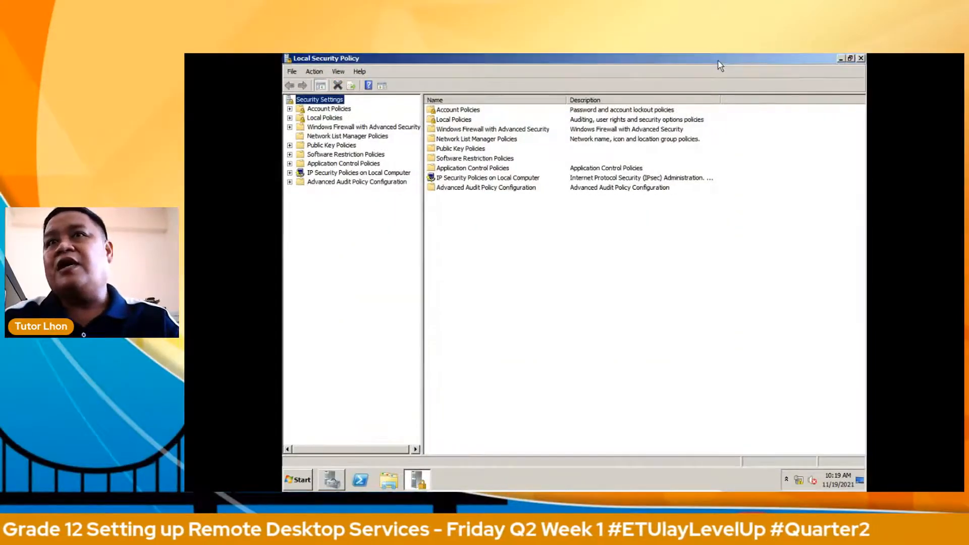
Step: Open Allow log on through Remote Desktop Services under Local Policies > User Rights Assignment
left_click(310, 119)
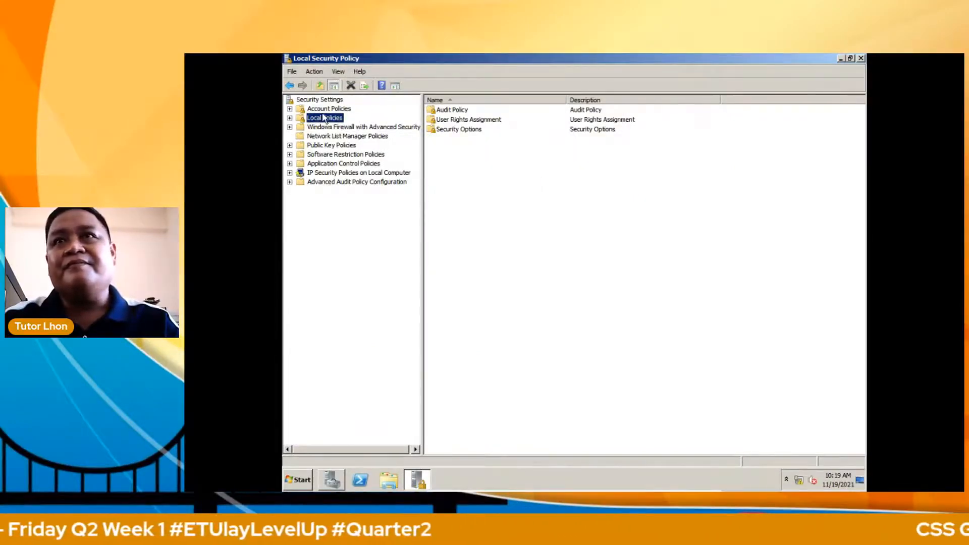
left_click(469, 122)
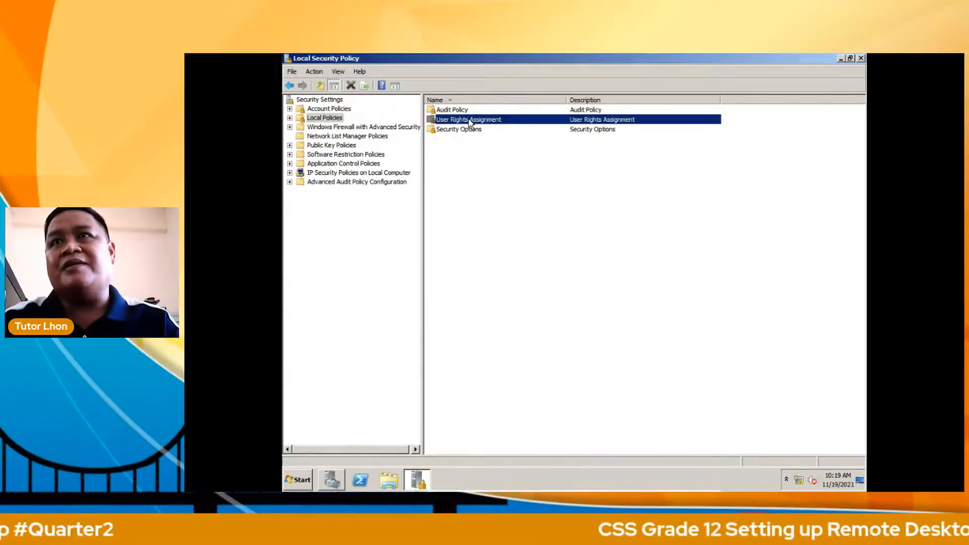
double_click(469, 122)
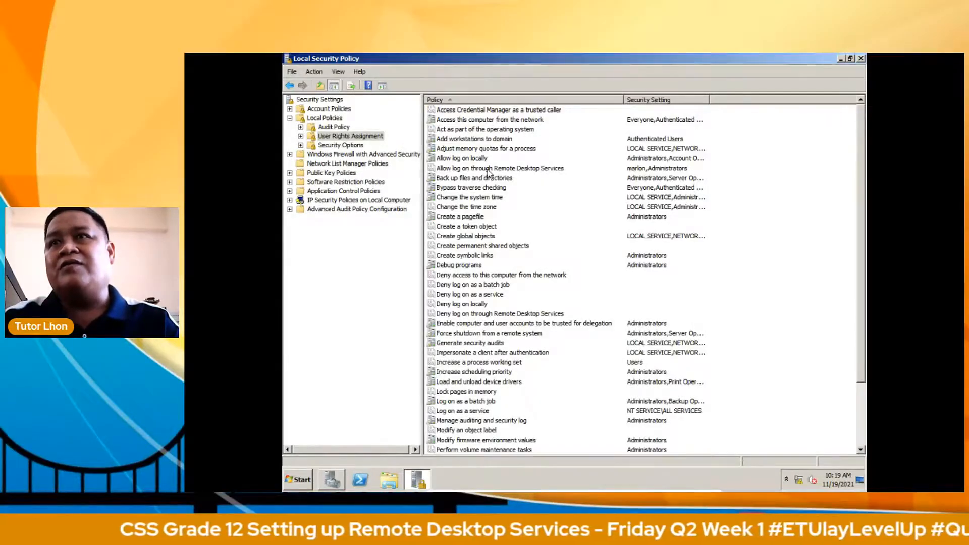
left_click(489, 170)
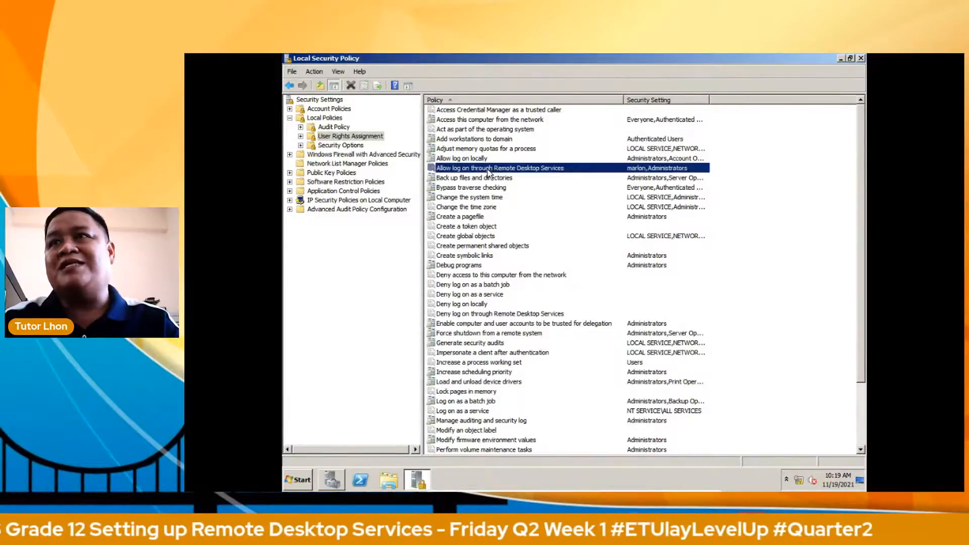
double_click(488, 170)
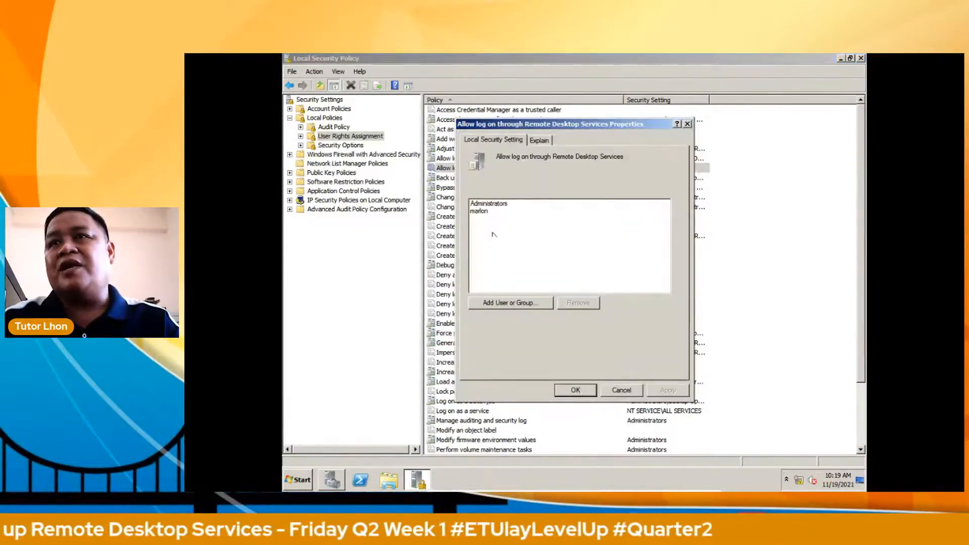
Step: Add the domain user account to the Remote Desktop log-on right, verified with Check Names
left_click(506, 304)
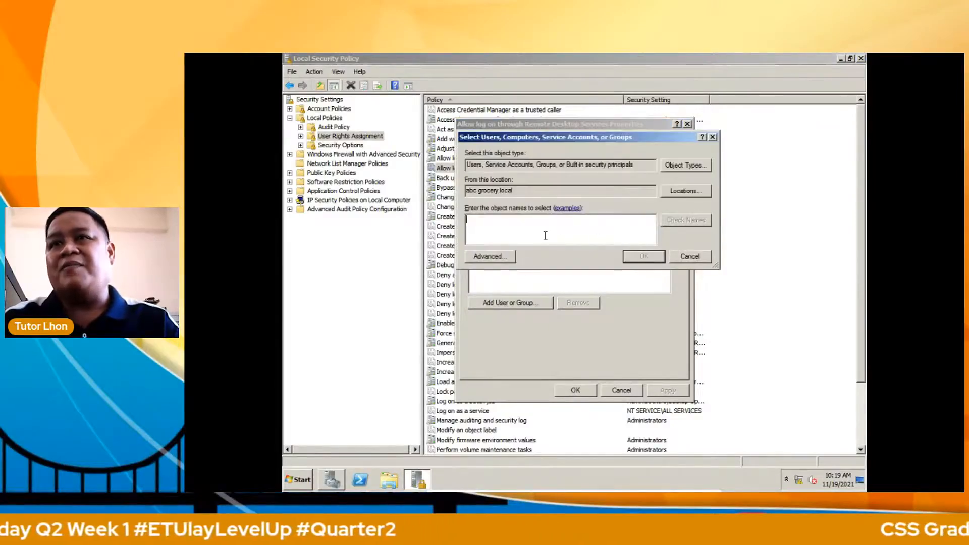
type("marlon")
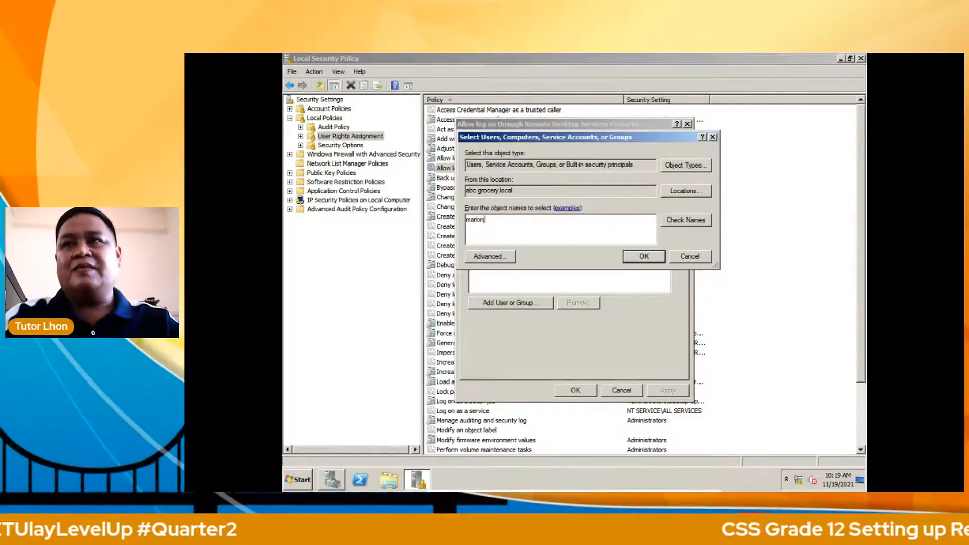
left_click(670, 220)
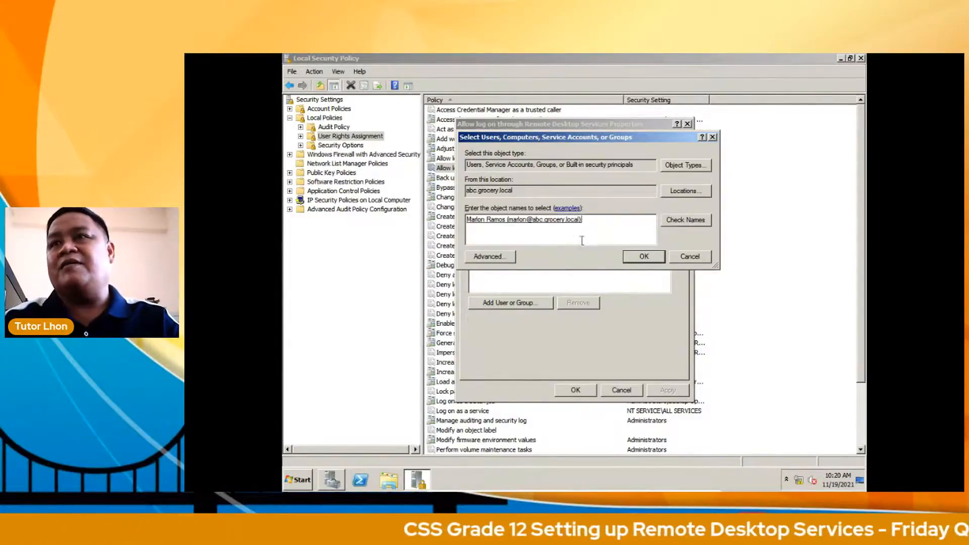
left_click(643, 257)
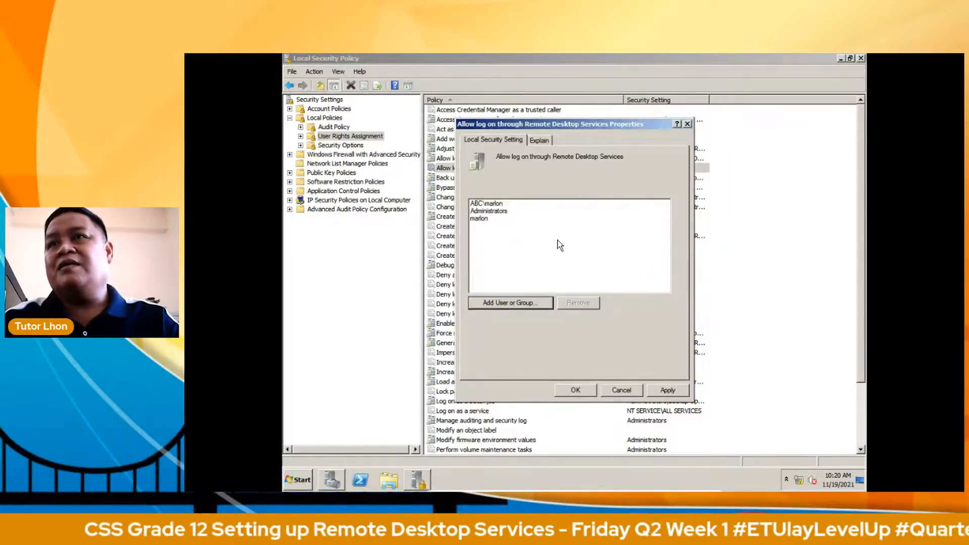
Step: Remove the duplicate local user entry, apply the right, and close Local Security Policy
left_click(484, 219)
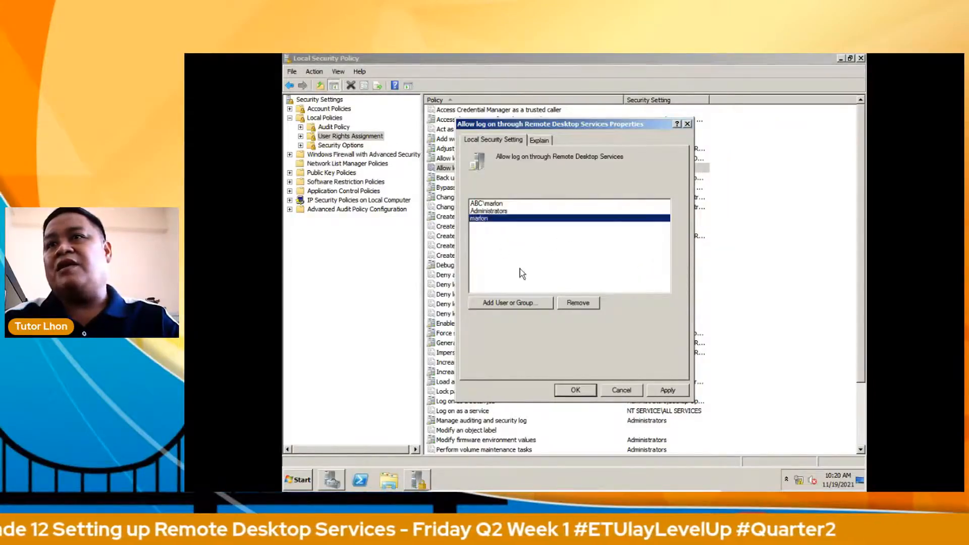
left_click(571, 303)
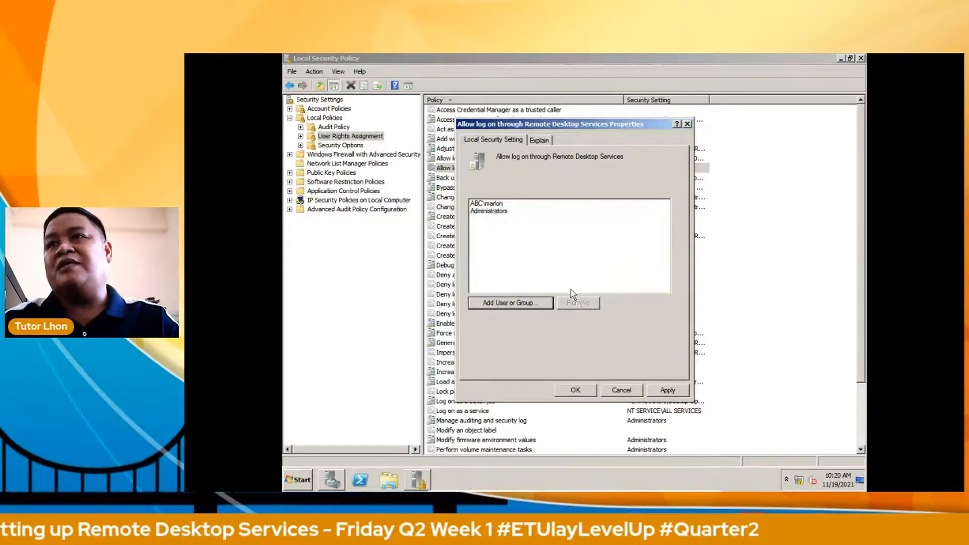
left_click(492, 204)
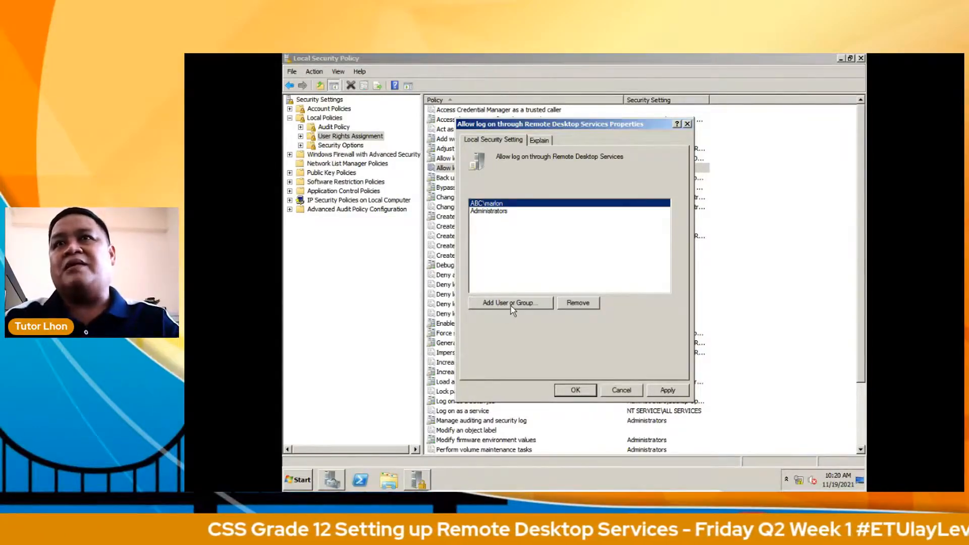
left_click(667, 391)
left_click(581, 390)
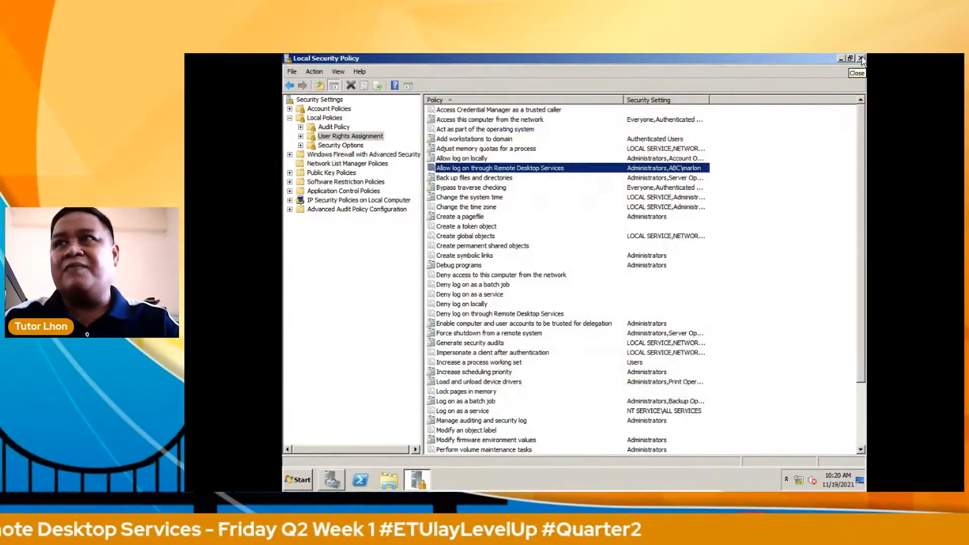
left_click(862, 59)
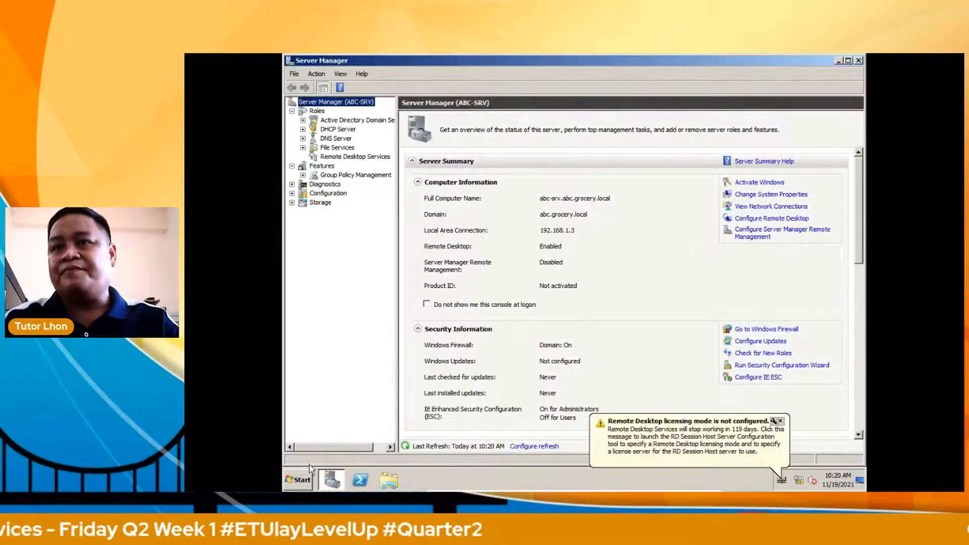
Step: Open the server's Remote settings from Computer properties and show the Remote Desktop Users list
left_click(299, 485)
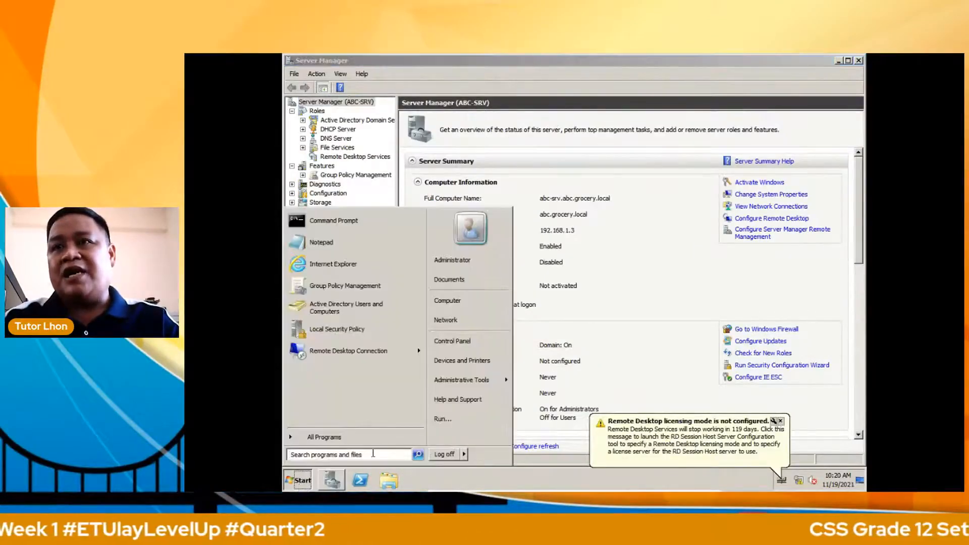
right_click(493, 303)
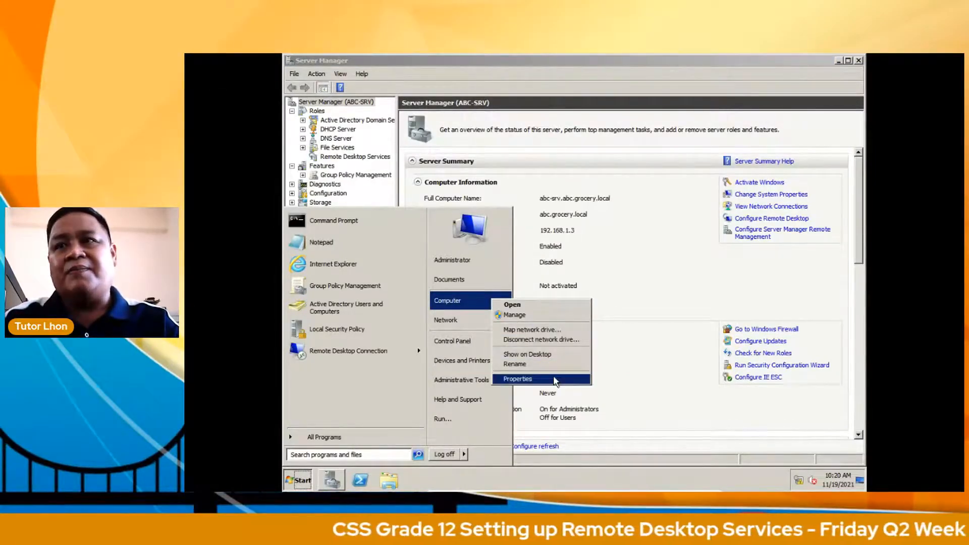
left_click(525, 379)
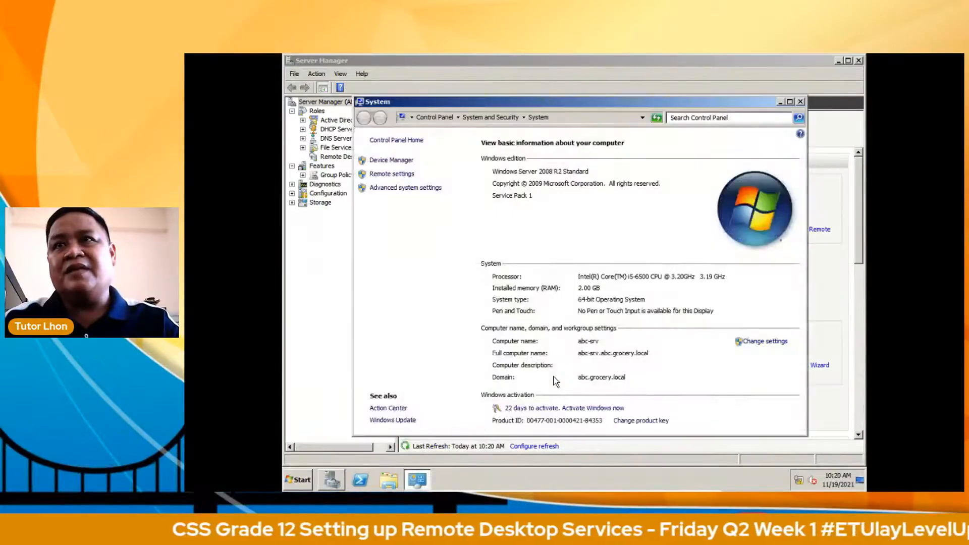
left_click(402, 177)
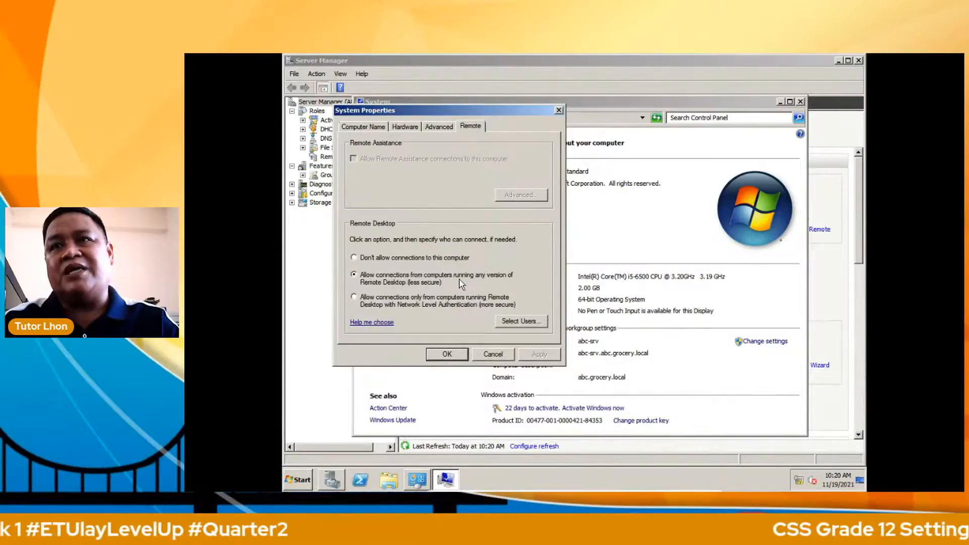
left_click(511, 322)
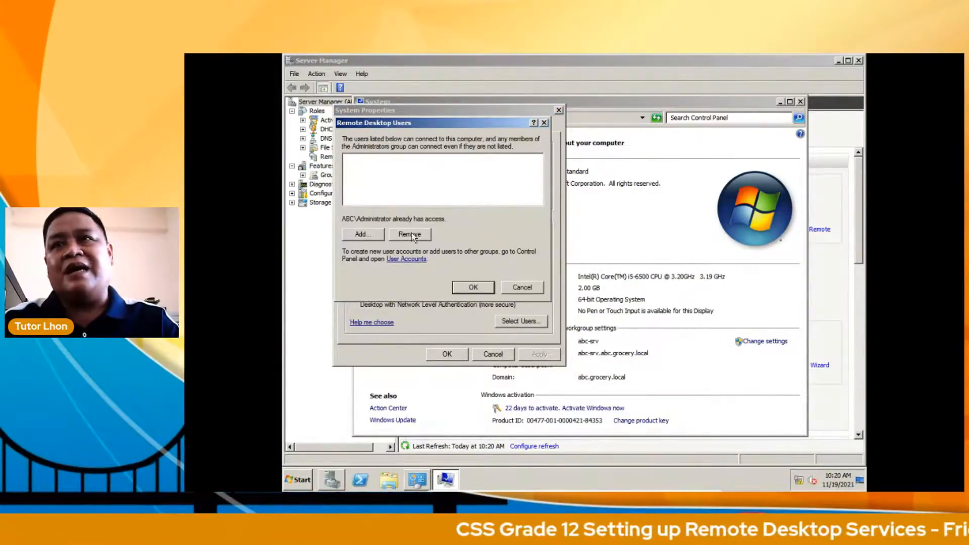
Step: Add the domain user as a Remote Desktop user, confirm all dialogs, and close System
left_click(376, 235)
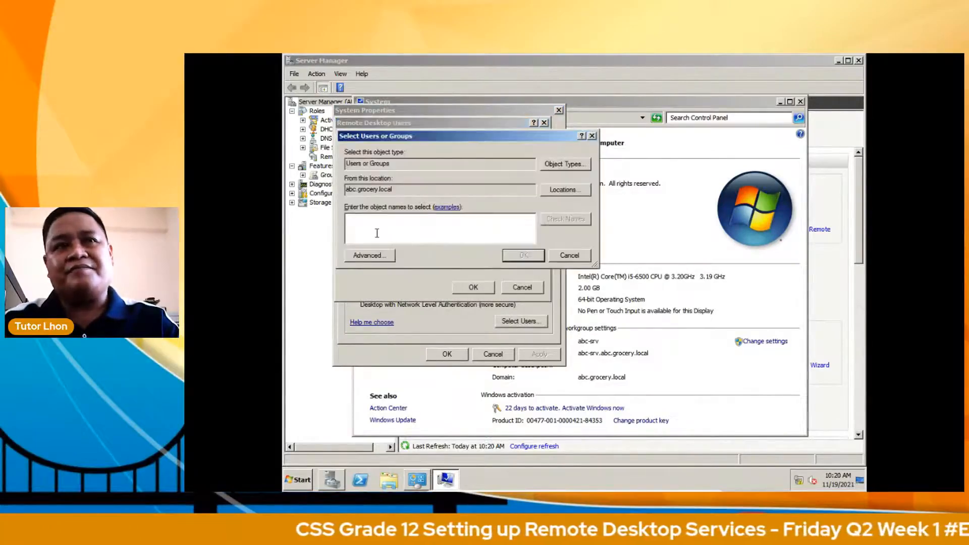
type("marlon")
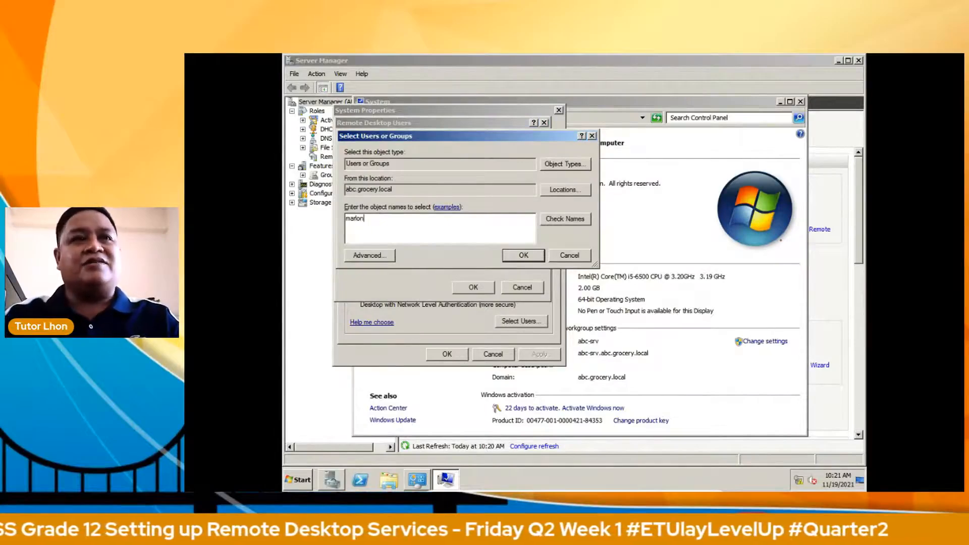
left_click(566, 220)
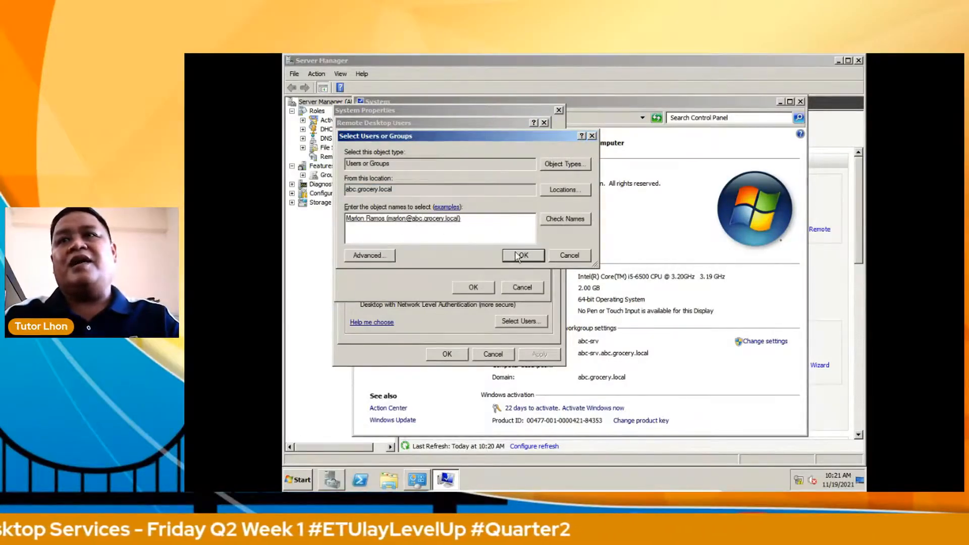
left_click(518, 257)
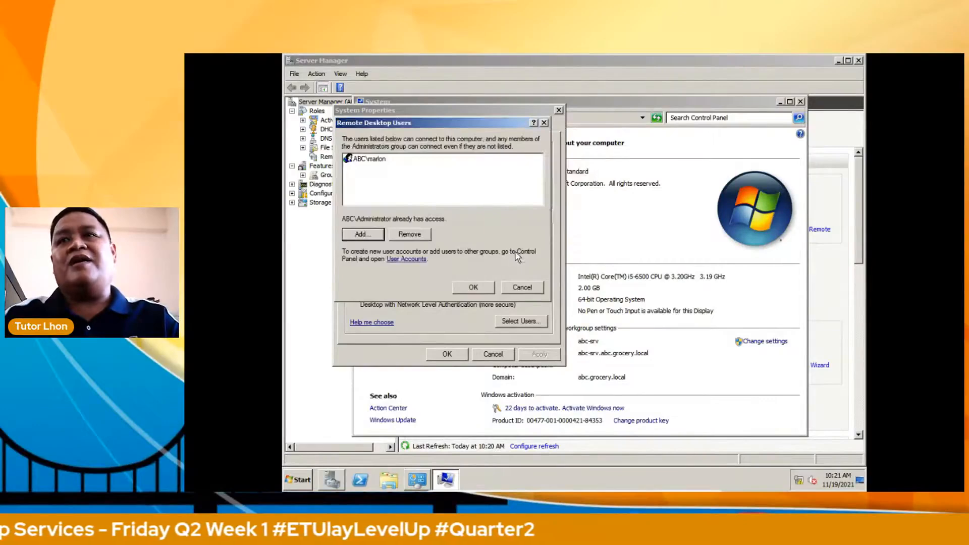
left_click(474, 288)
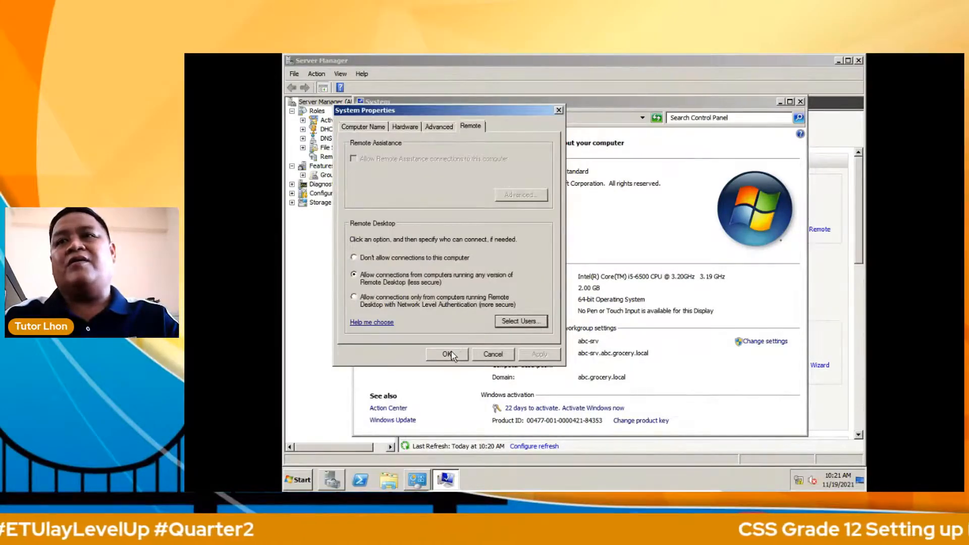
left_click(454, 355)
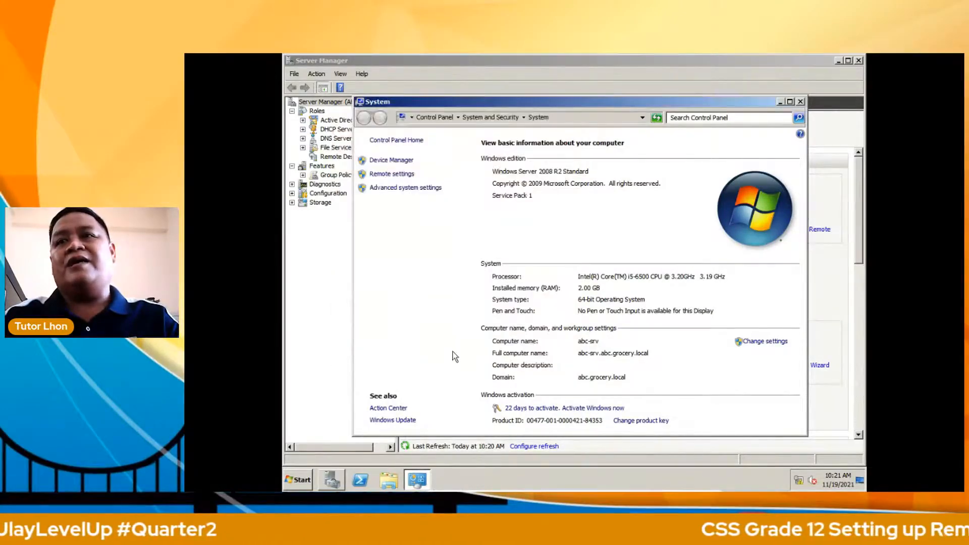
left_click(800, 102)
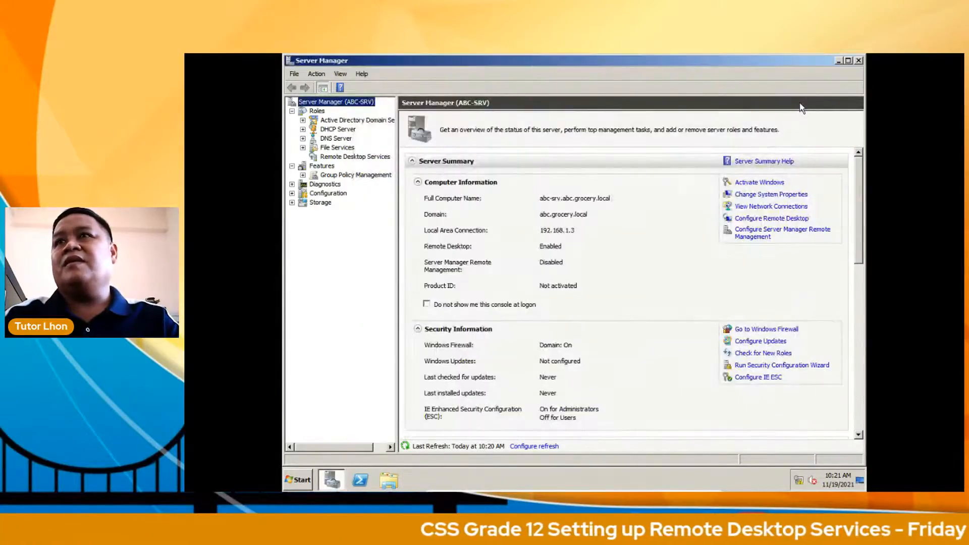
Step: Close Server Manager, then maximize the Windows 7 client VM and close its System window
left_click(859, 61)
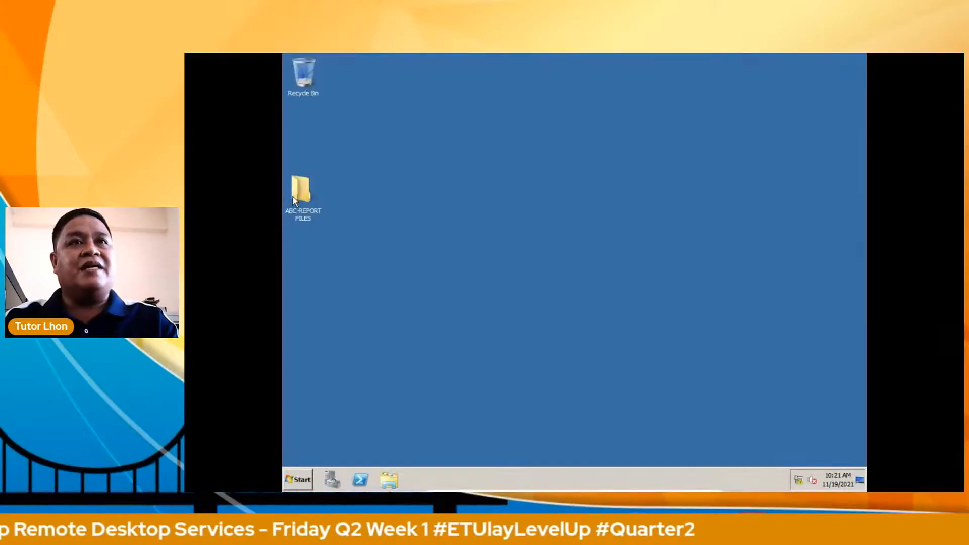
key("alt+Tab")
left_click(684, 63)
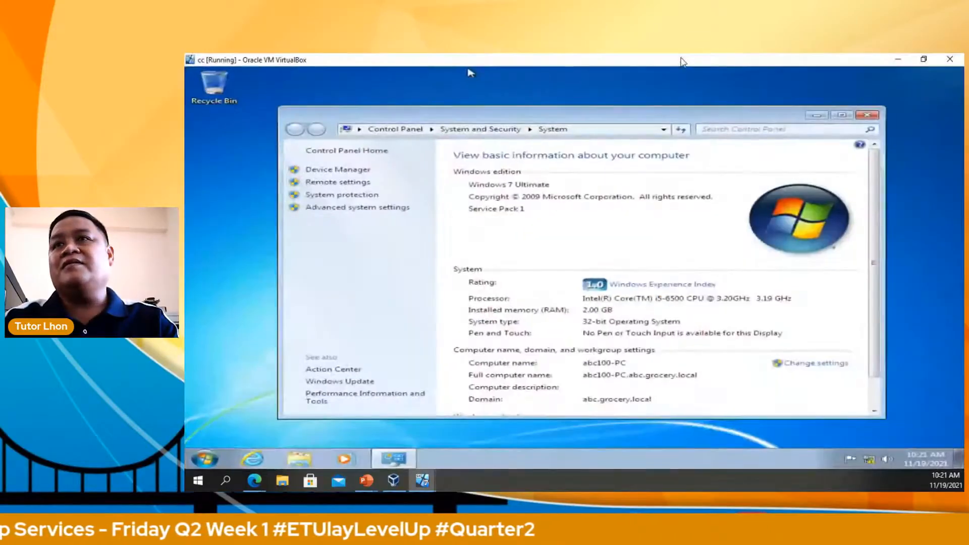
scroll(876, 278, "down", 1)
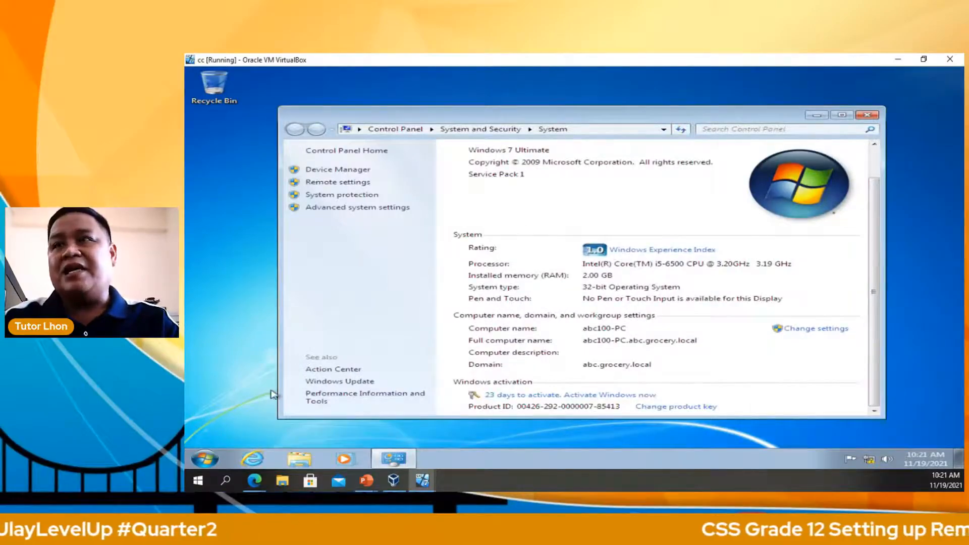
left_click(868, 115)
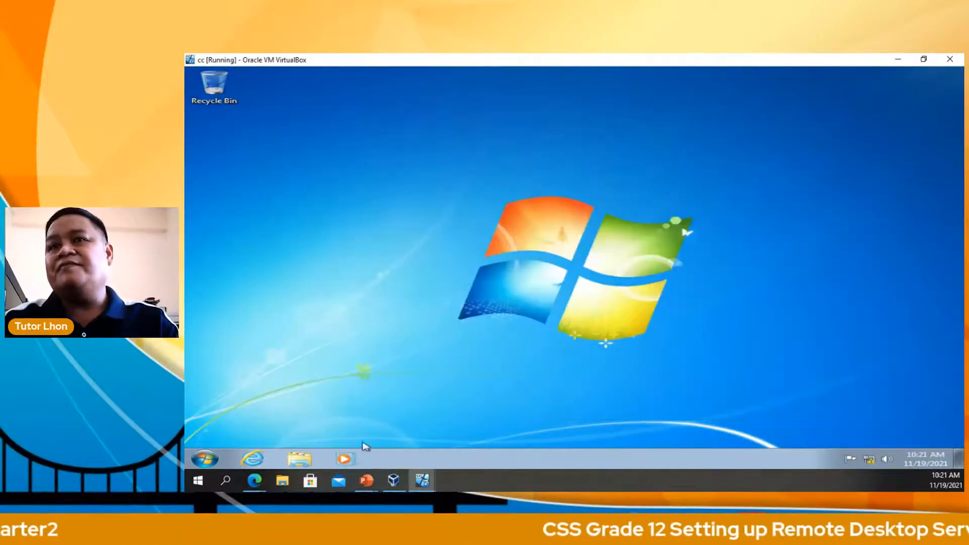
Step: Log the Administrator off the Windows 7 client and bring up the logon screen with Ctrl+Alt+Del
left_click(204, 459)
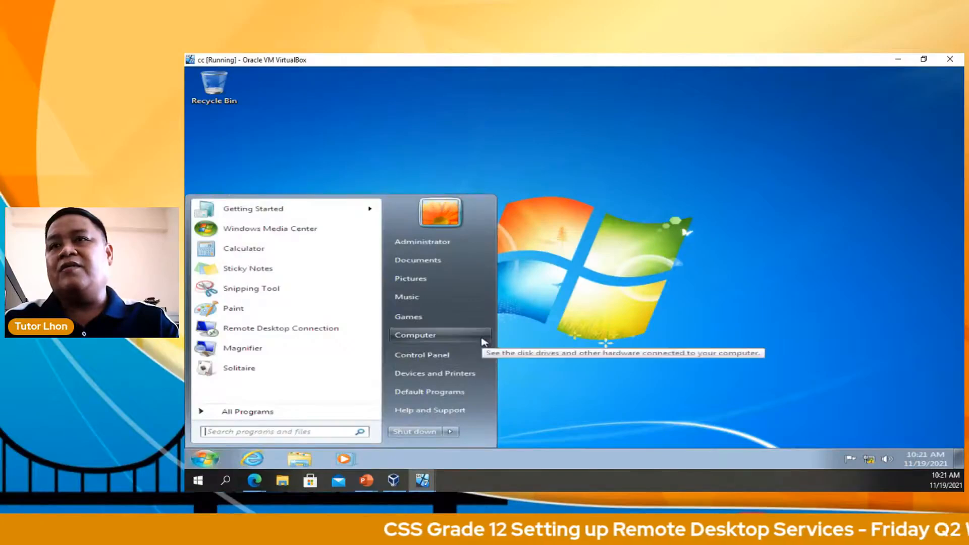
left_click(203, 459)
left_click(204, 460)
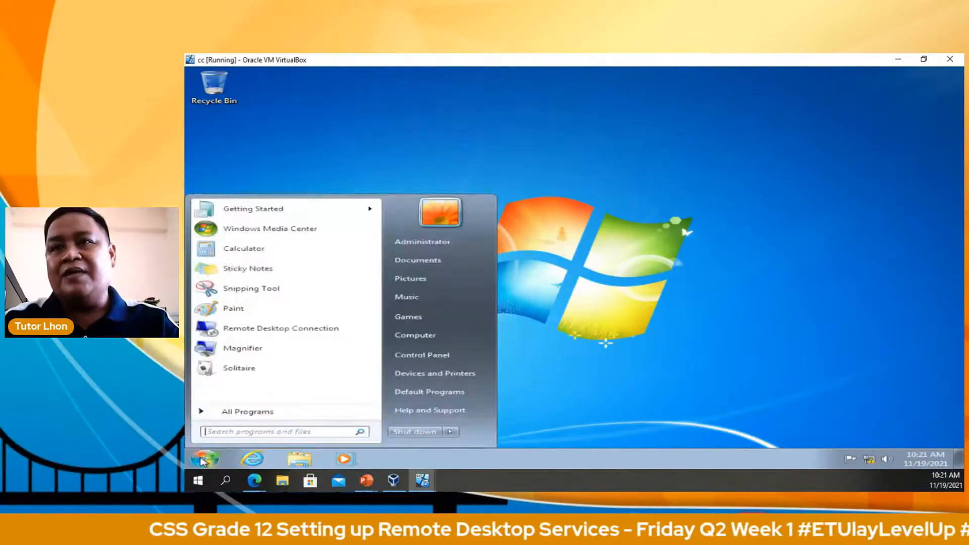
left_click(452, 433)
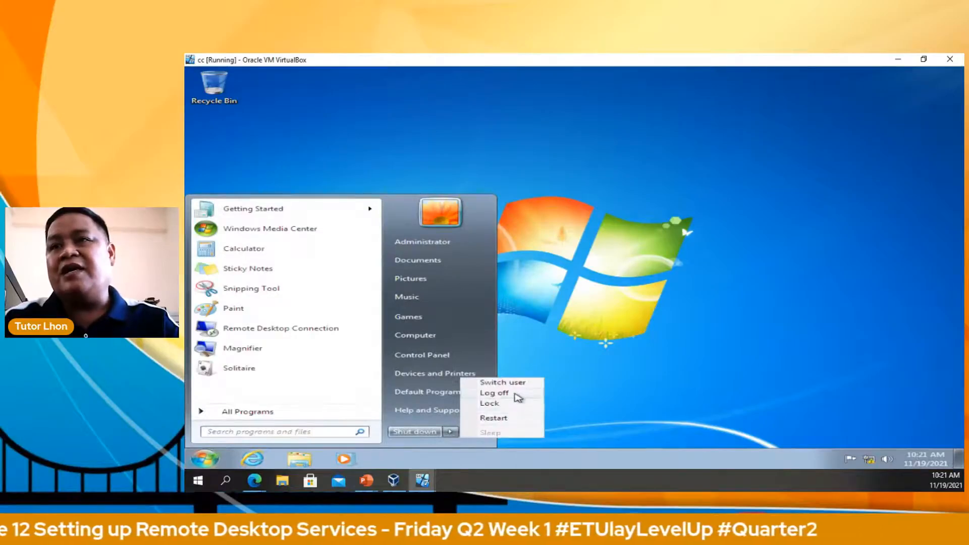
left_click(518, 394)
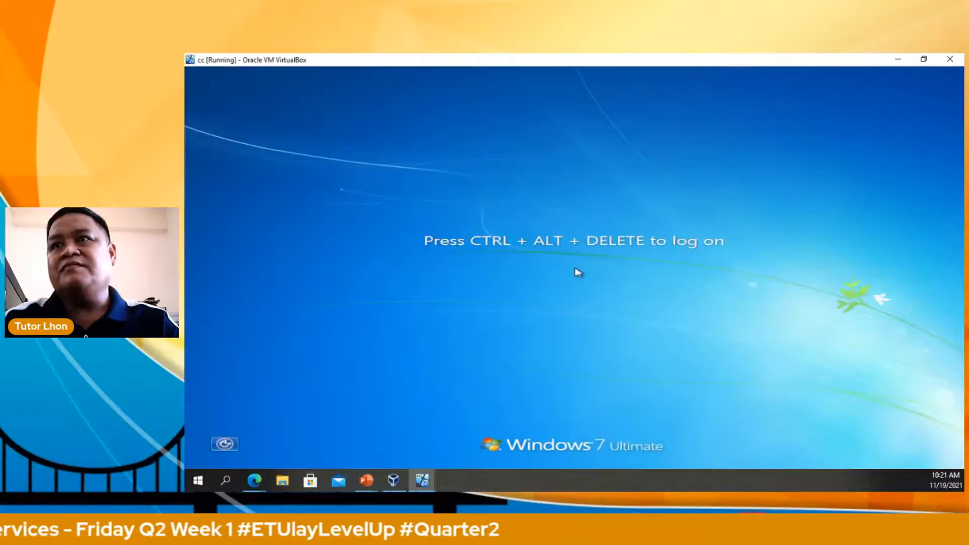
key("ctrl+Delete")
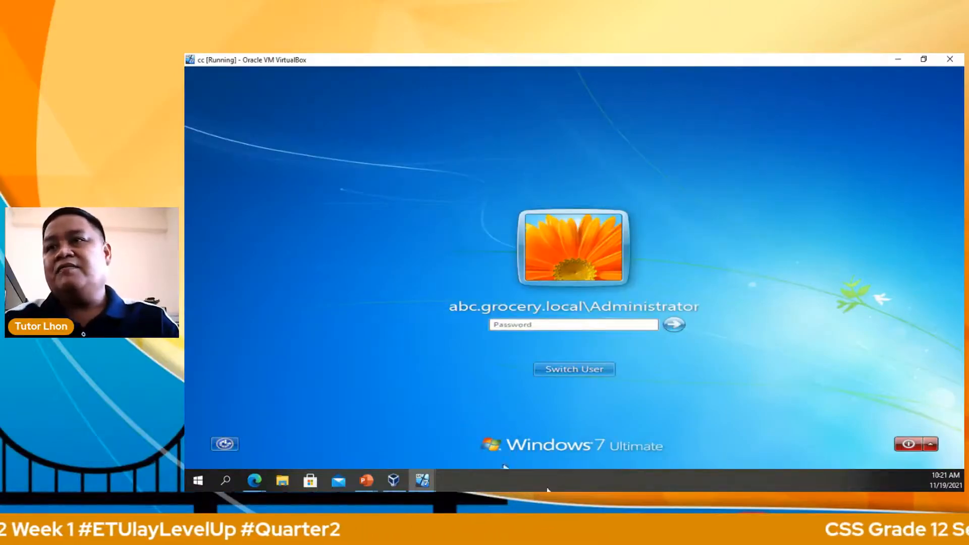
Step: Sign in to the Windows 7 client via Other User with the domain user's name and password
left_click(579, 370)
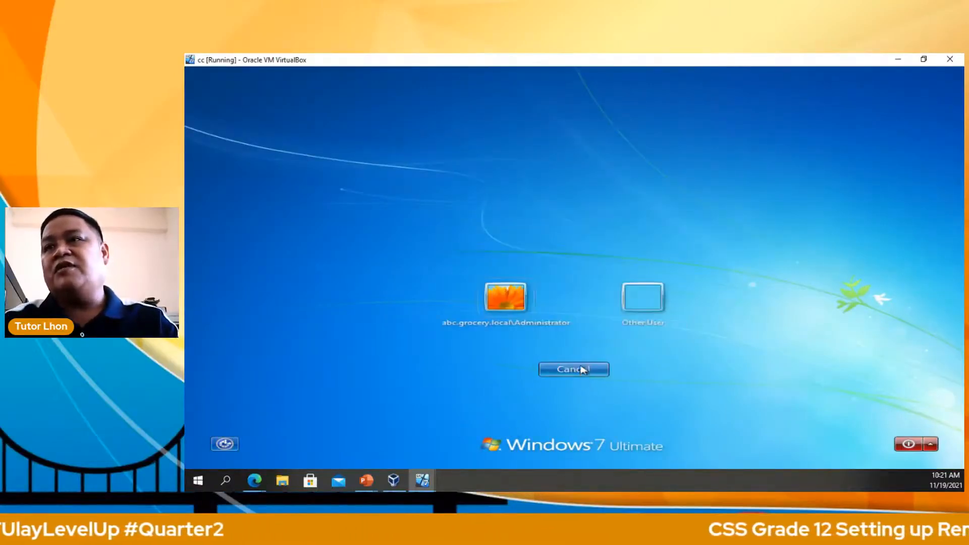
left_click(640, 307)
left_click(576, 292)
type("ma")
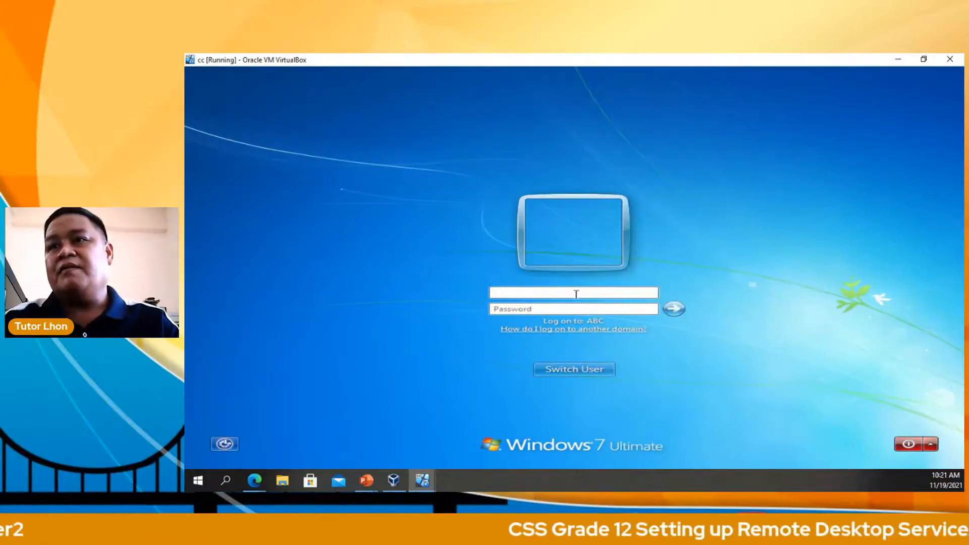
type("rlon")
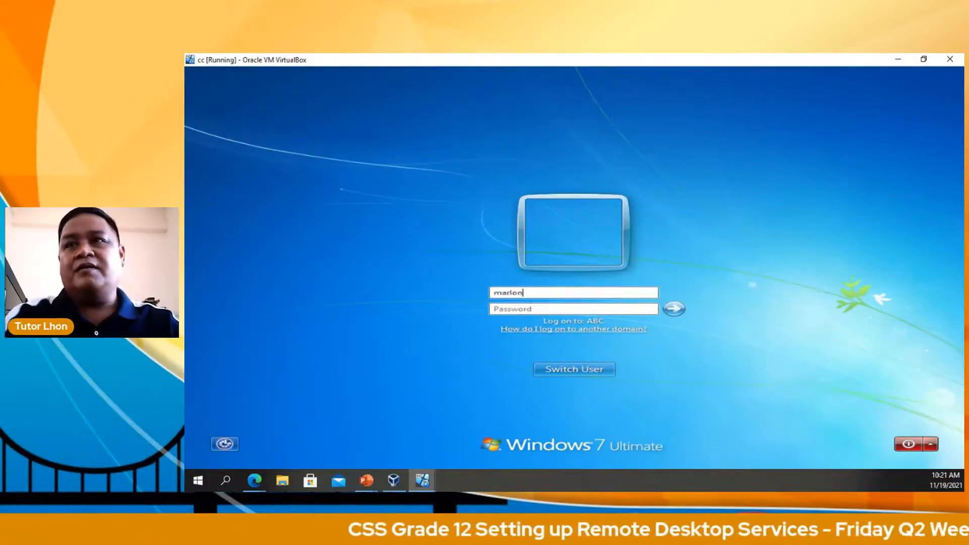
key("Tab")
type("password1")
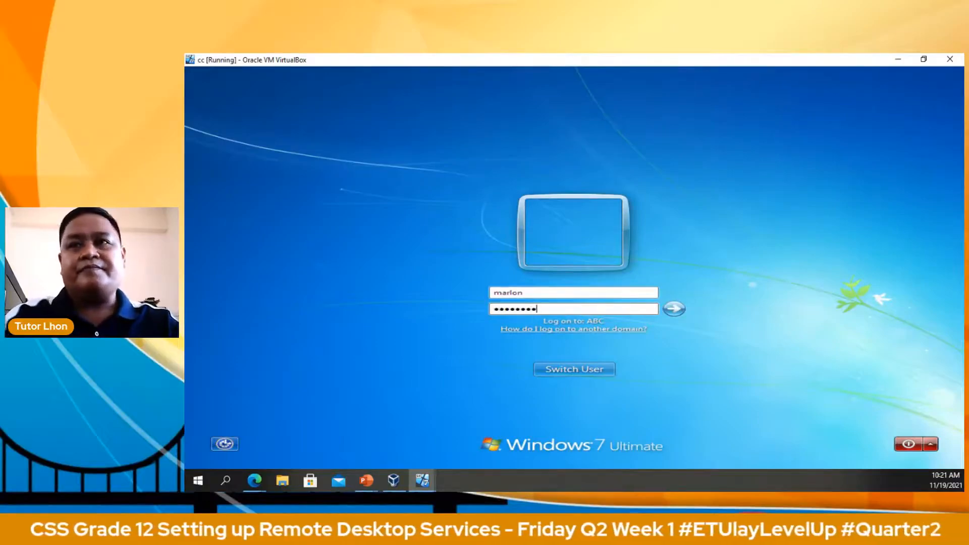
key("Return")
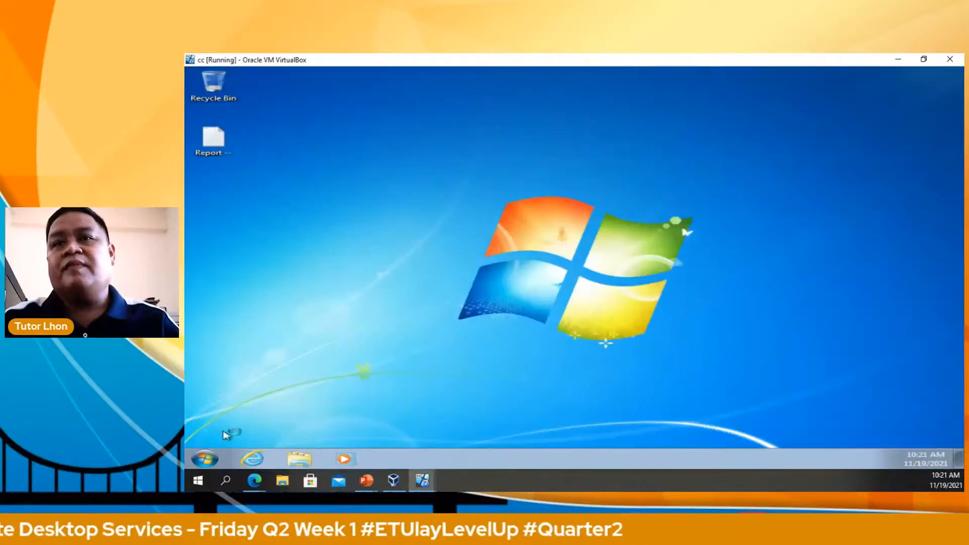
left_click(208, 461)
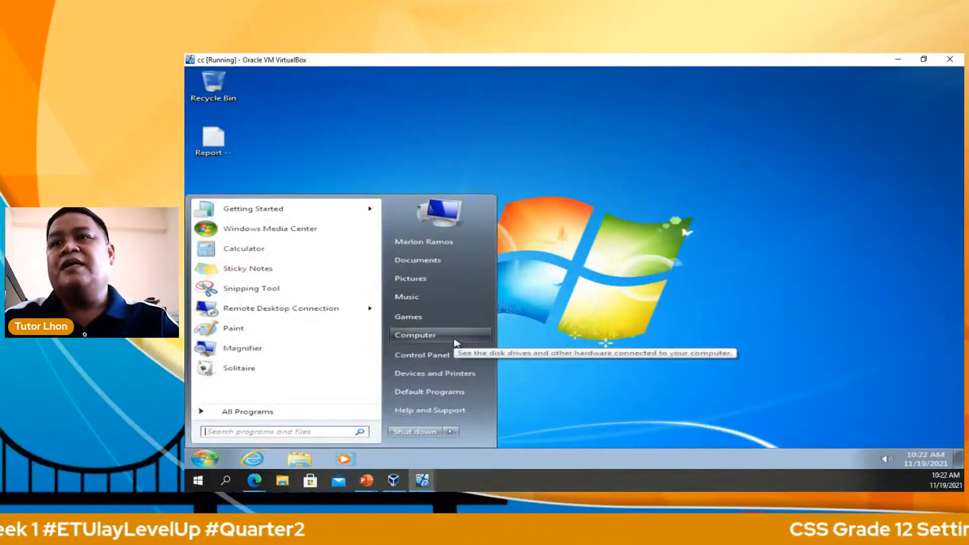
Step: Open the client computer's system properties, entering the administrator password to allow changes
right_click(455, 343)
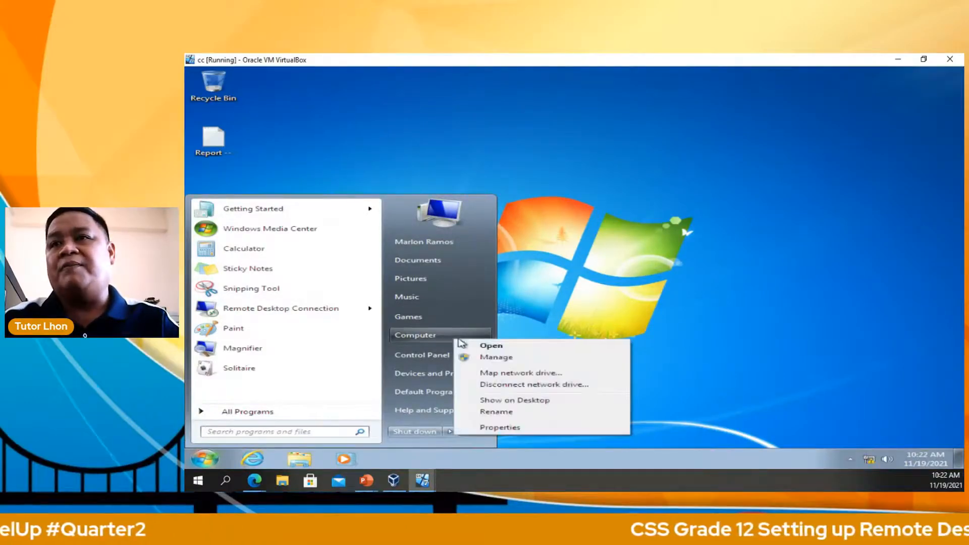
left_click(564, 429)
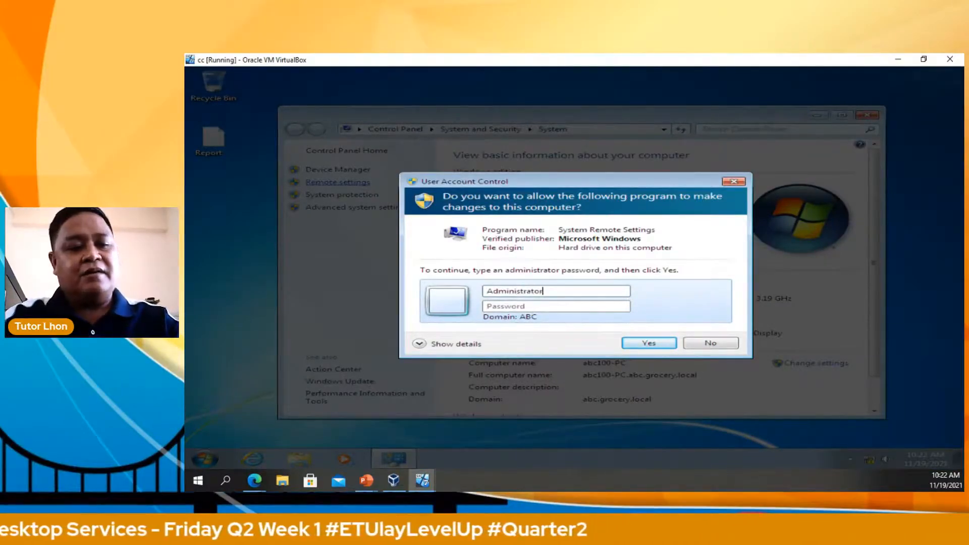
type("P")
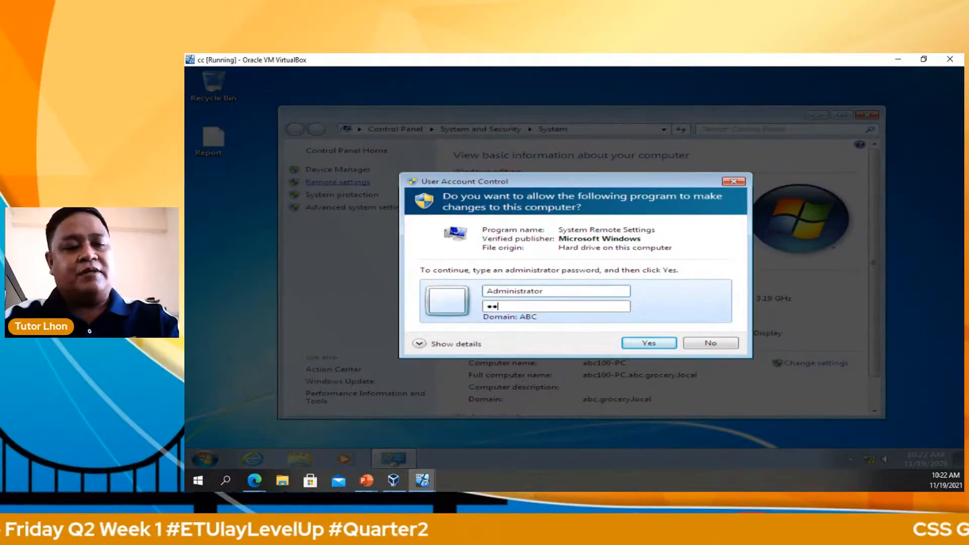
key("Return")
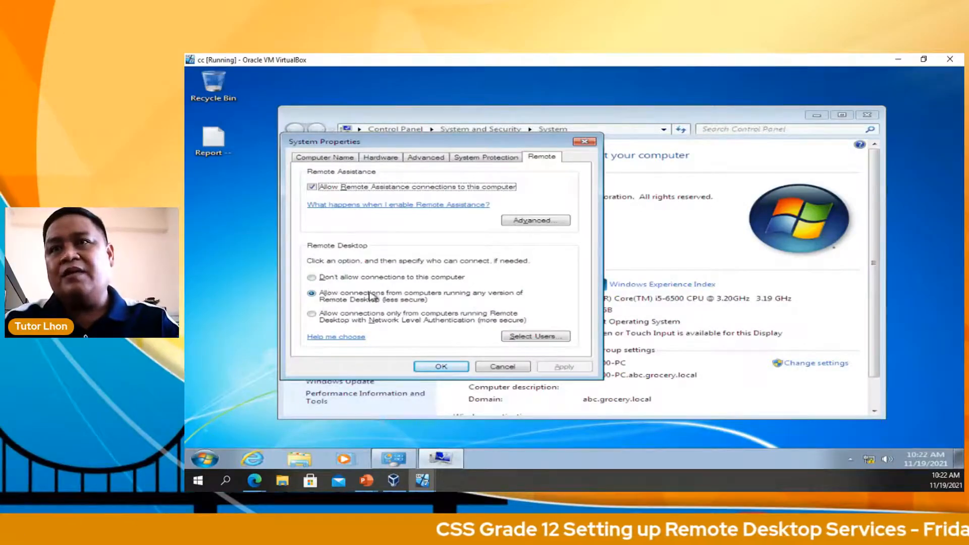
Step: Add the domain user to the client's Remote Desktop Users, apply, and close System
left_click(528, 337)
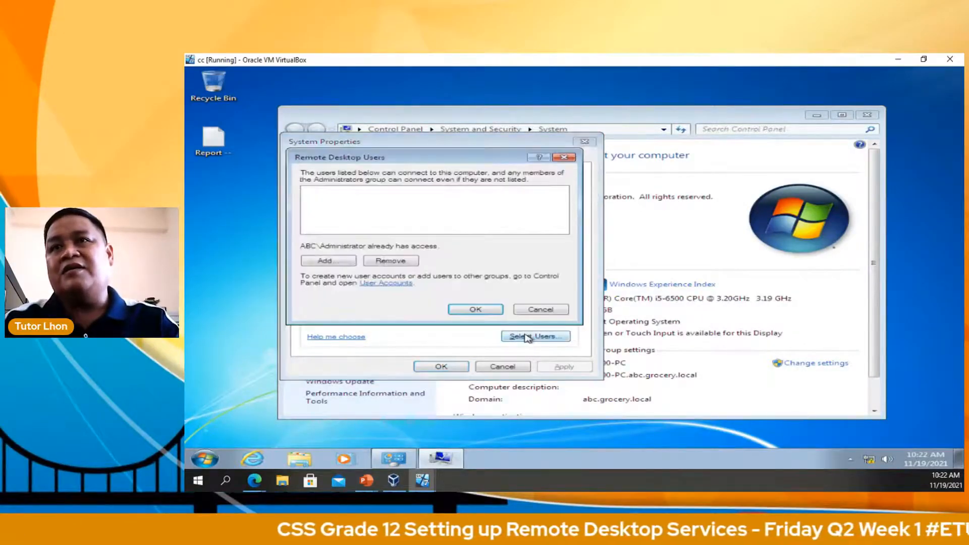
left_click(347, 264)
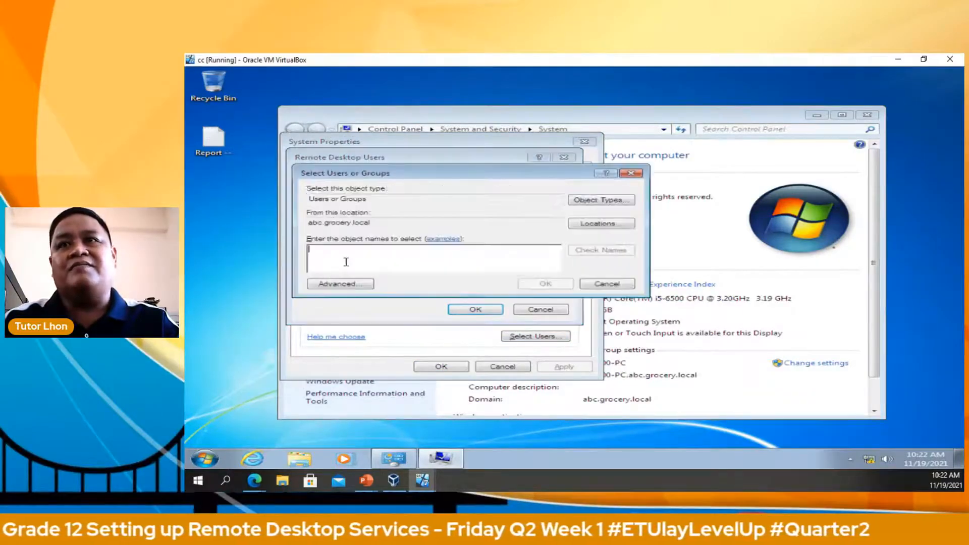
type("marion")
left_click(575, 251)
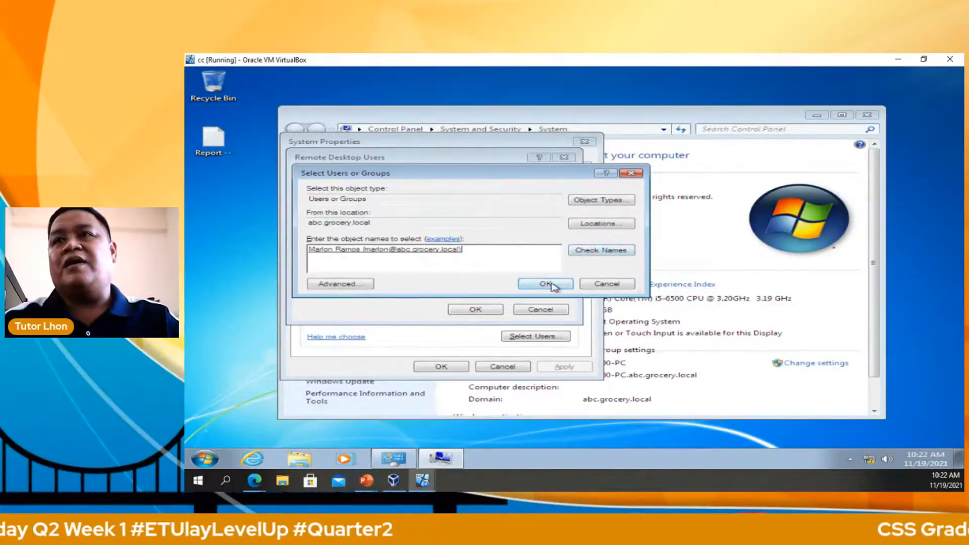
left_click(545, 284)
left_click(493, 309)
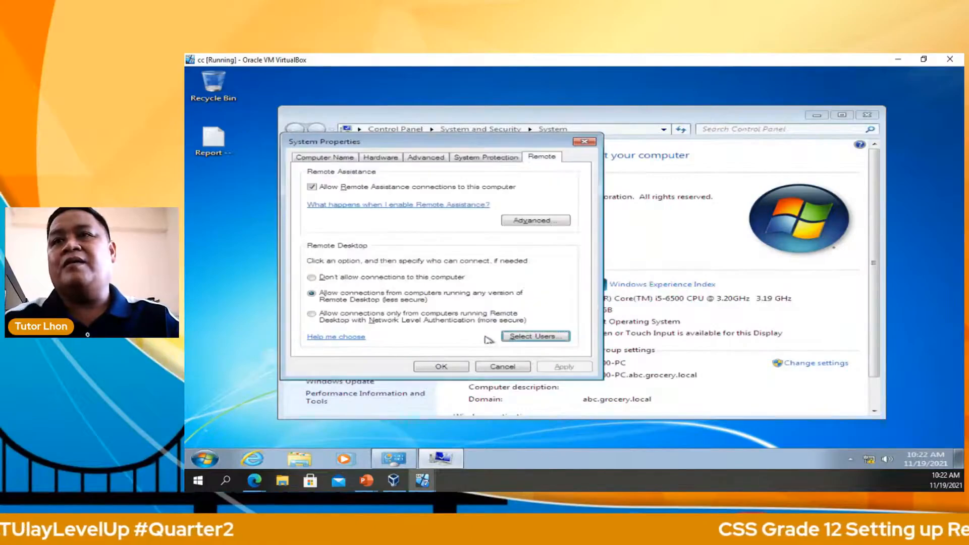
left_click(455, 367)
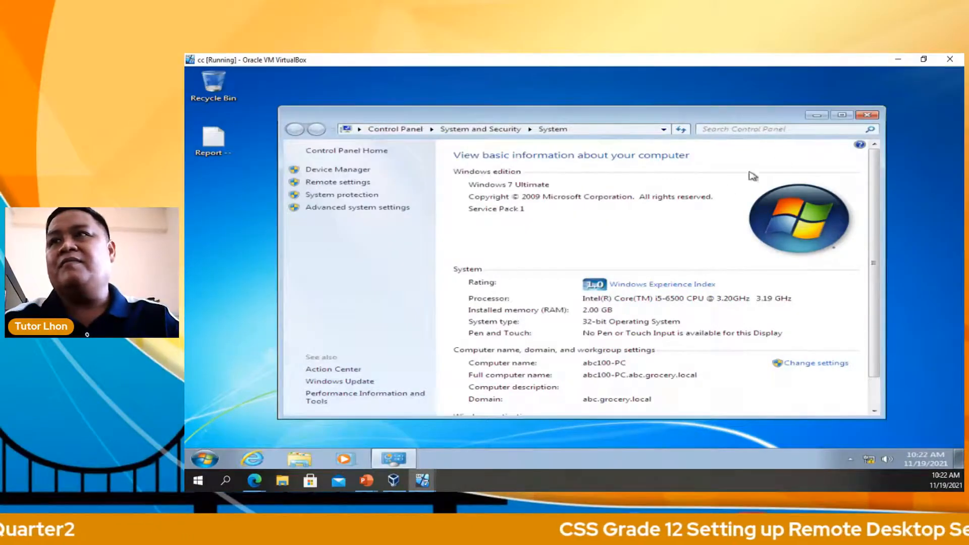
left_click(868, 115)
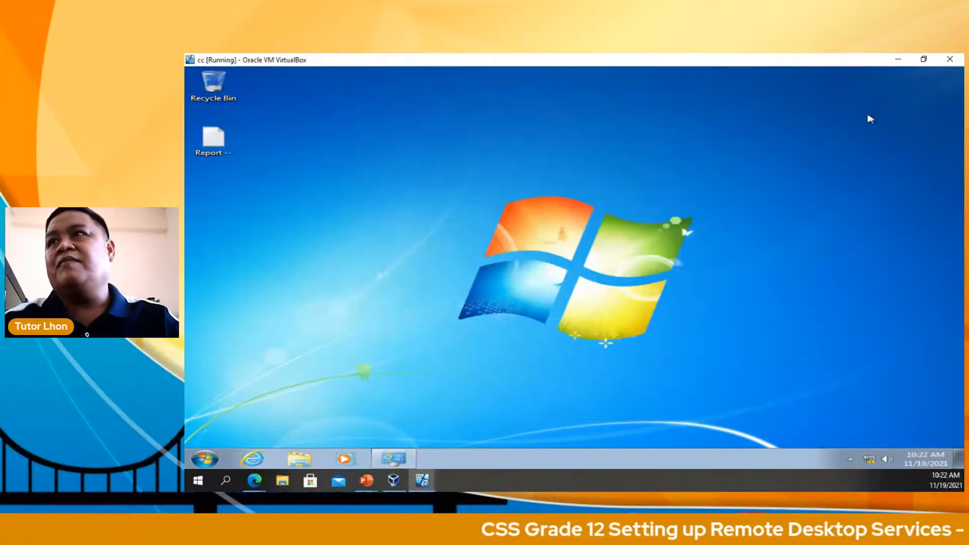
Step: Minimize the Windows 7 VM and launch the recent Remote Desktop connection to 192.168.1.5 from the server
left_click(896, 60)
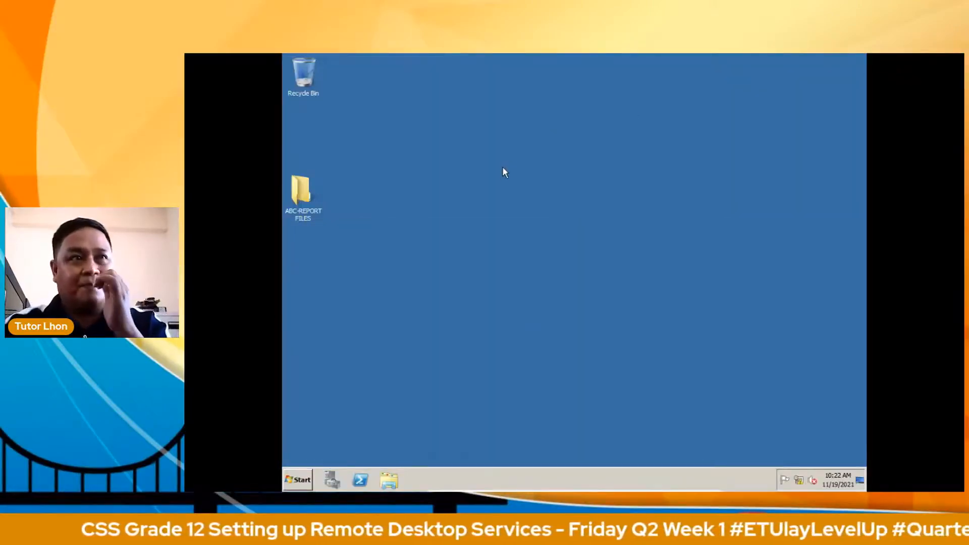
left_click(302, 484)
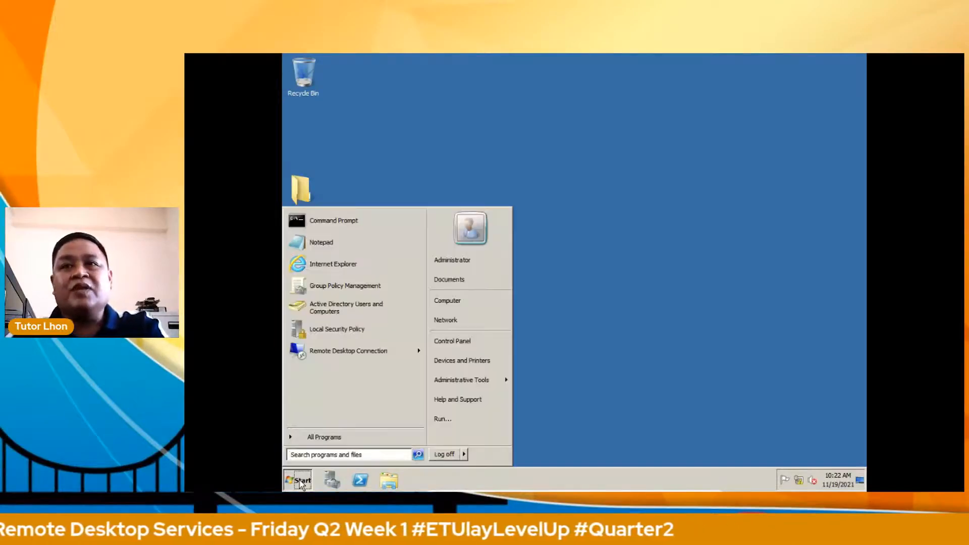
mouse_move(366, 356)
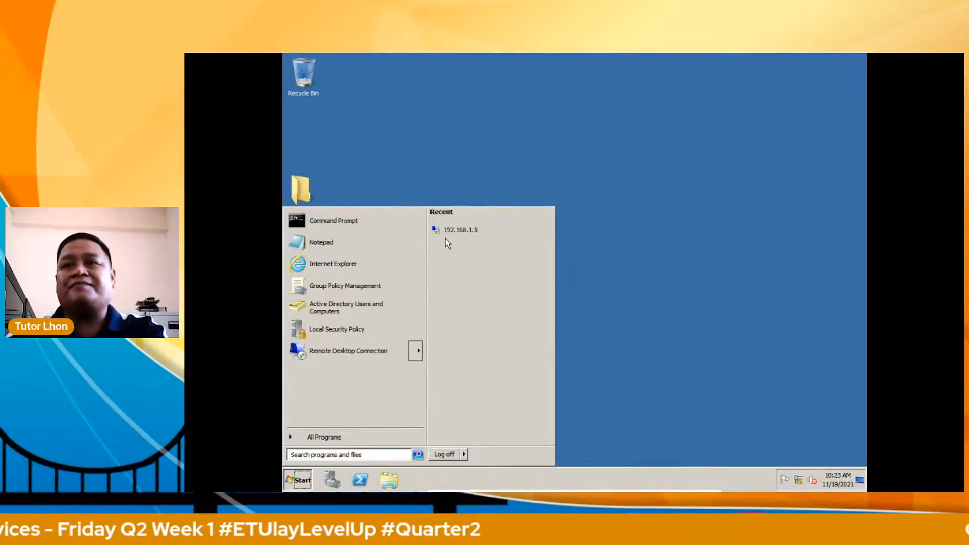
left_click(475, 230)
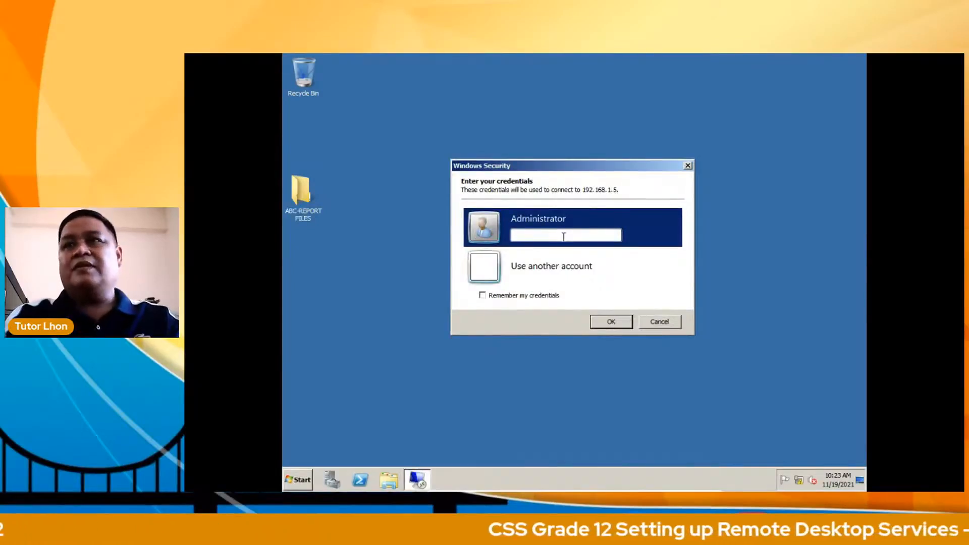
Step: Enter the Windows 7 user's credentials under Use another account and connect
left_click(533, 272)
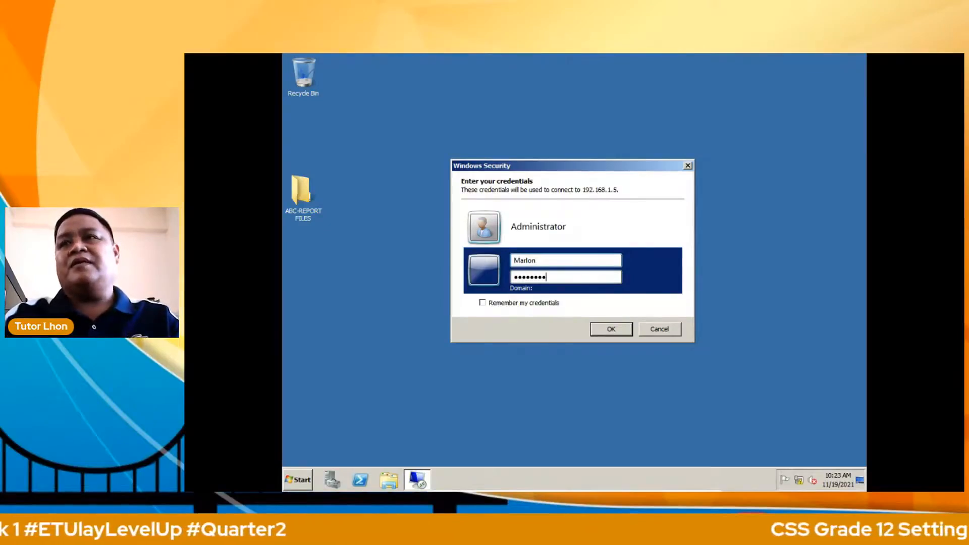
key("Return")
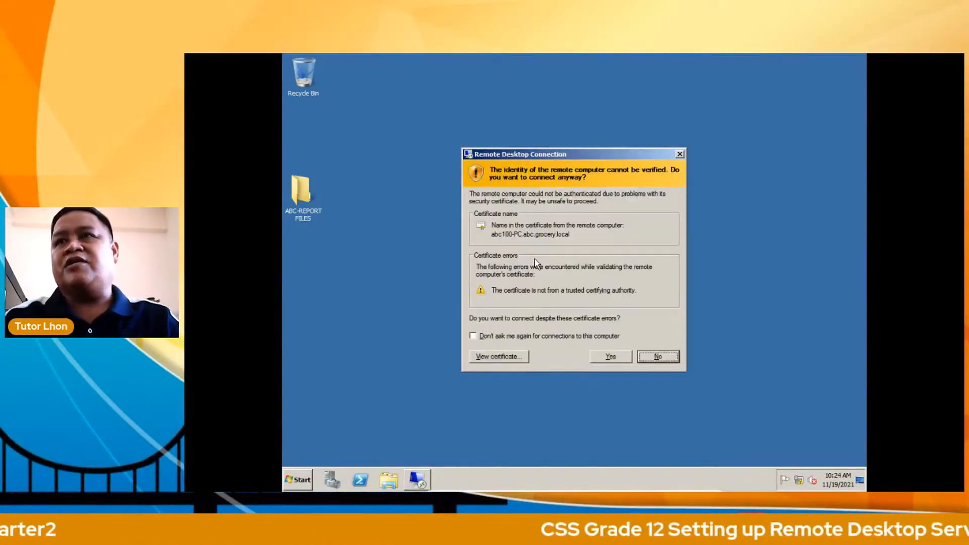
Step: Accept the certificate warning with Yes to open the 192.168.1.5 desktop
left_click(610, 358)
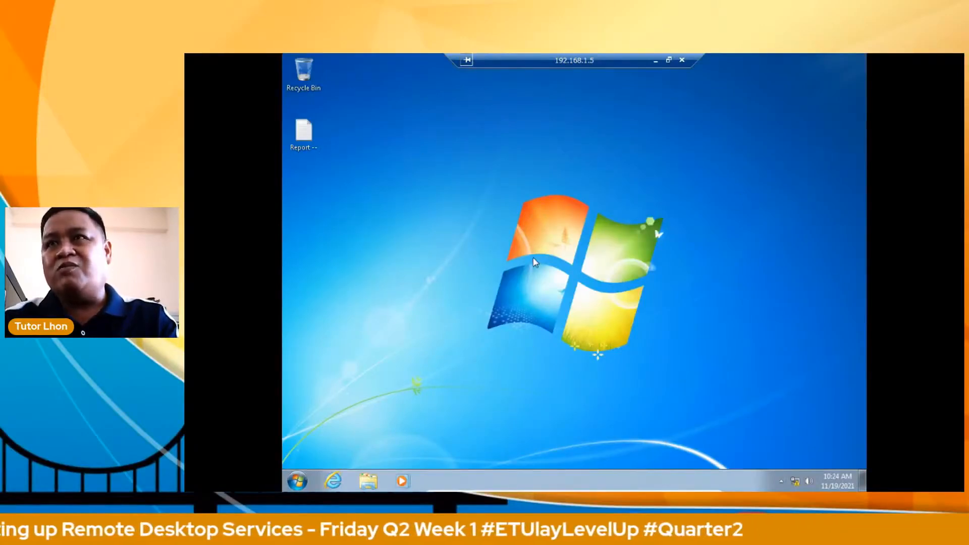
Step: Open and dismiss the remote Windows 7 Start menu, then briefly minimize and restore the session
left_click(297, 481)
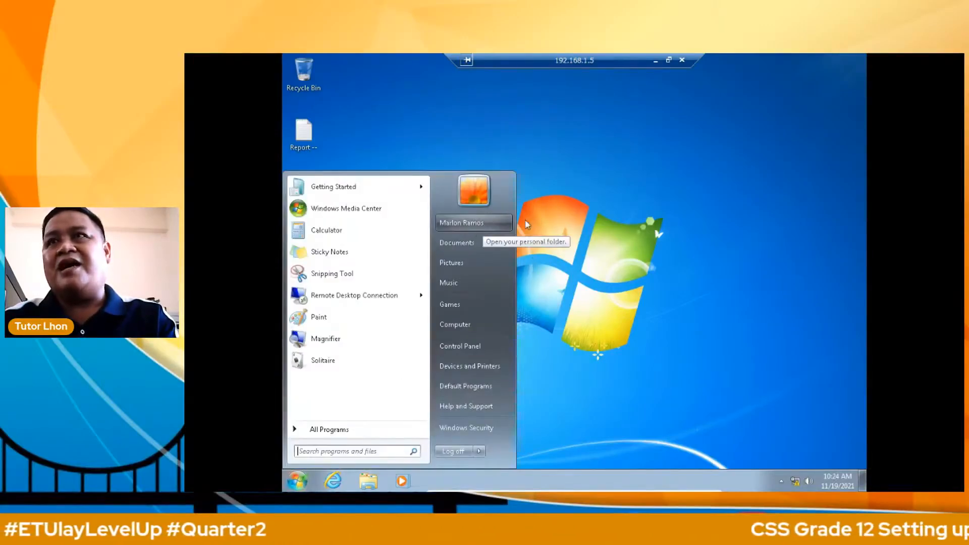
left_click(628, 98)
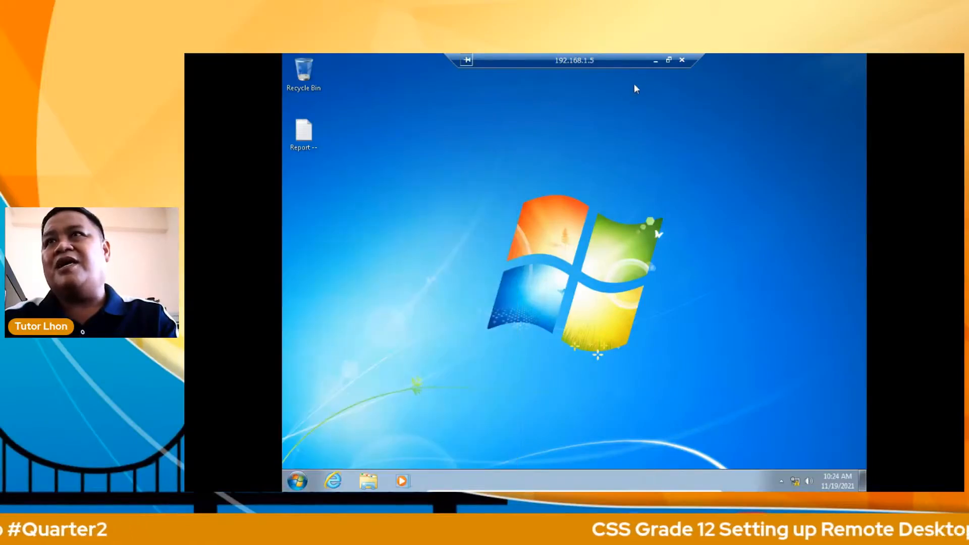
left_click(657, 60)
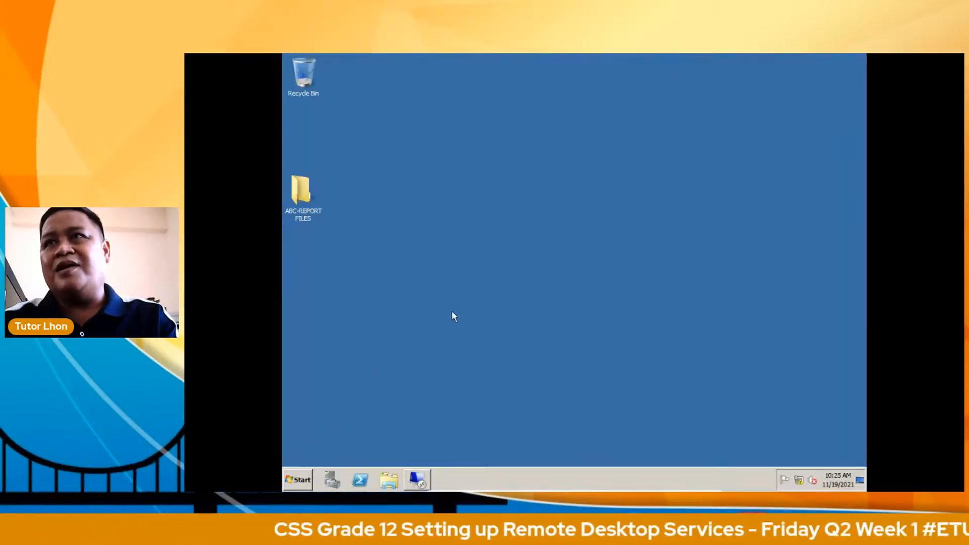
left_click(417, 479)
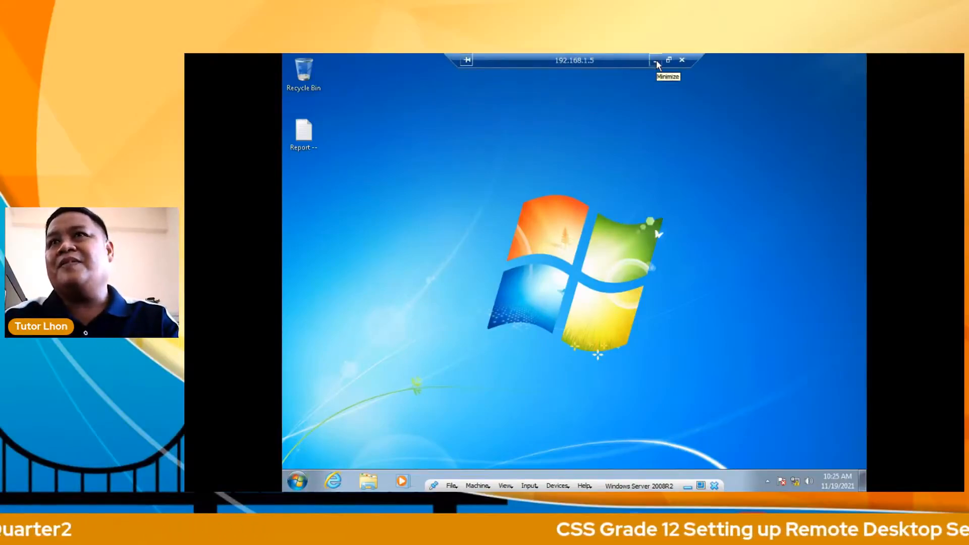
Step: Show the remote Control Panel's Programs list, then minimize the Remote Desktop session
left_click(305, 479)
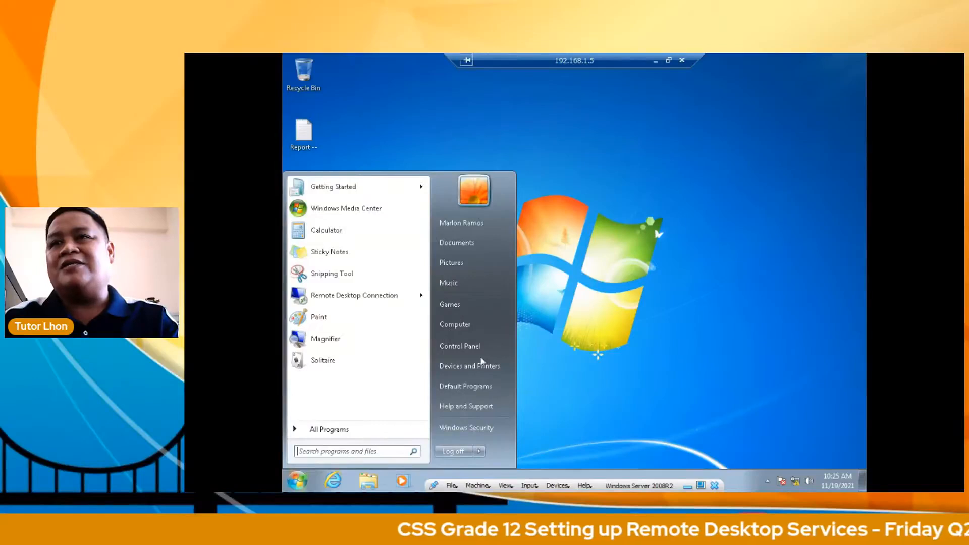
left_click(487, 346)
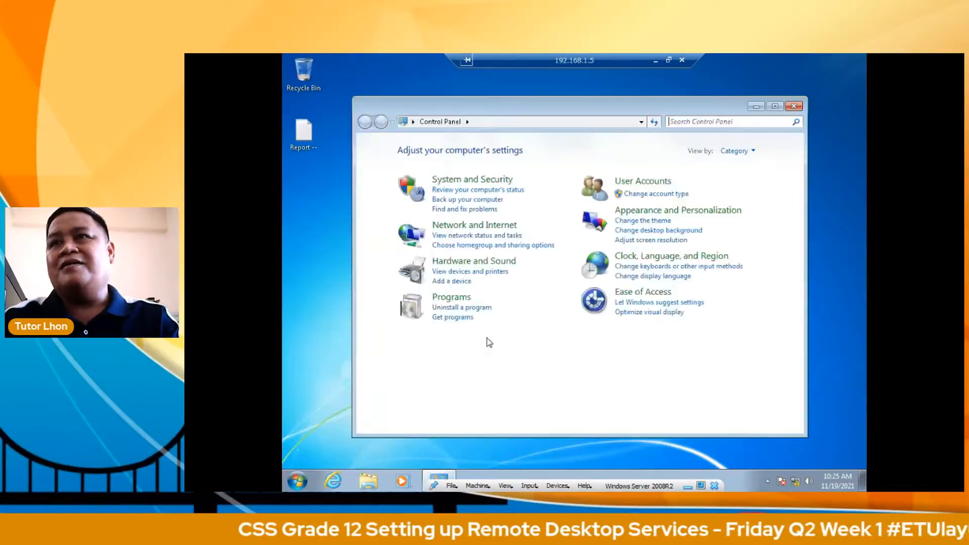
left_click(463, 309)
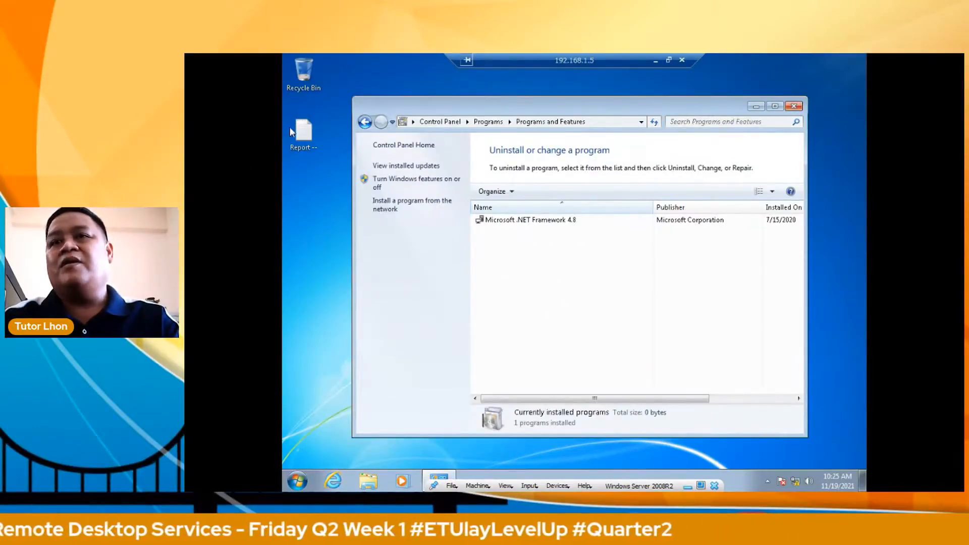
left_click(654, 61)
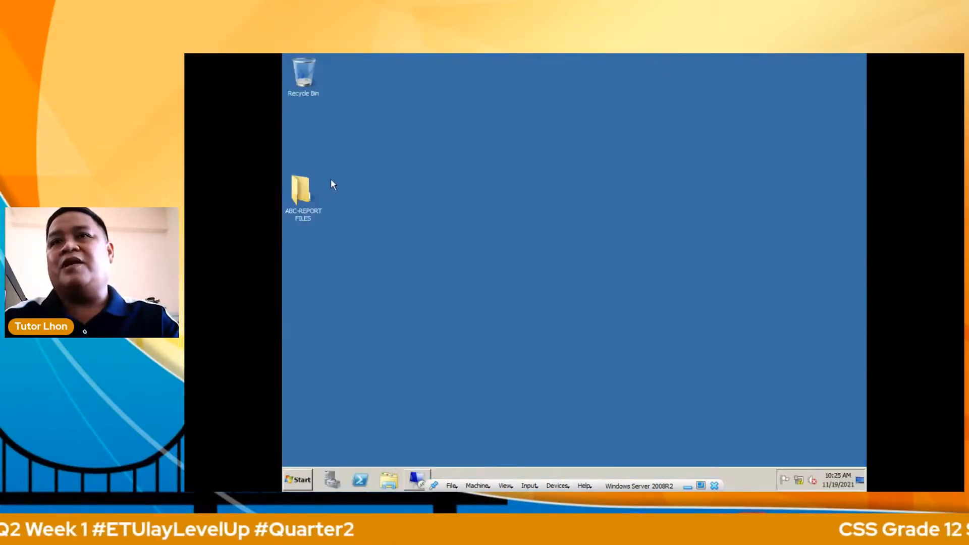
Step: Copy the ABC-REPORT FILES folder on the server desktop
left_click(299, 192)
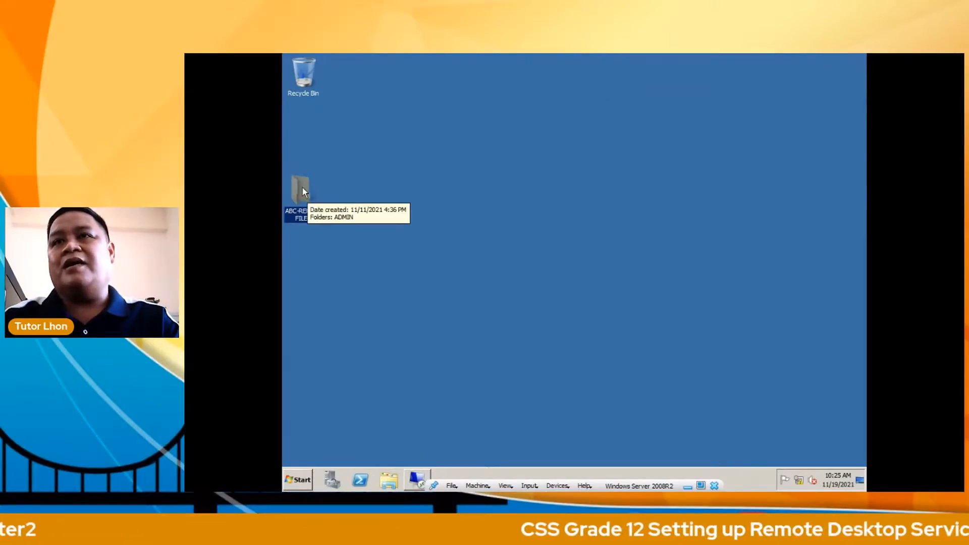
right_click(300, 186)
left_click(352, 272)
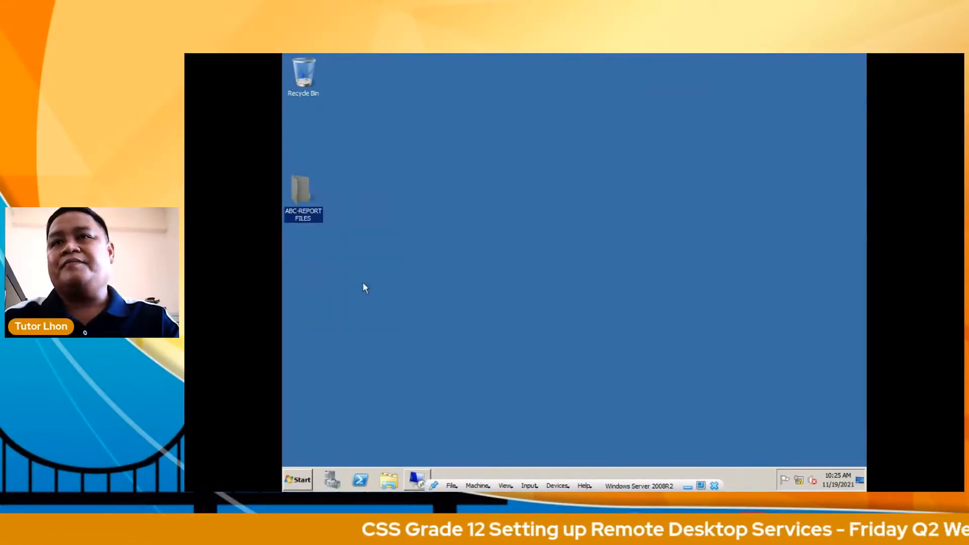
Step: Close the remote installed-programs window and paste ABC-REPORT FILES onto the remote desktop
left_click(417, 480)
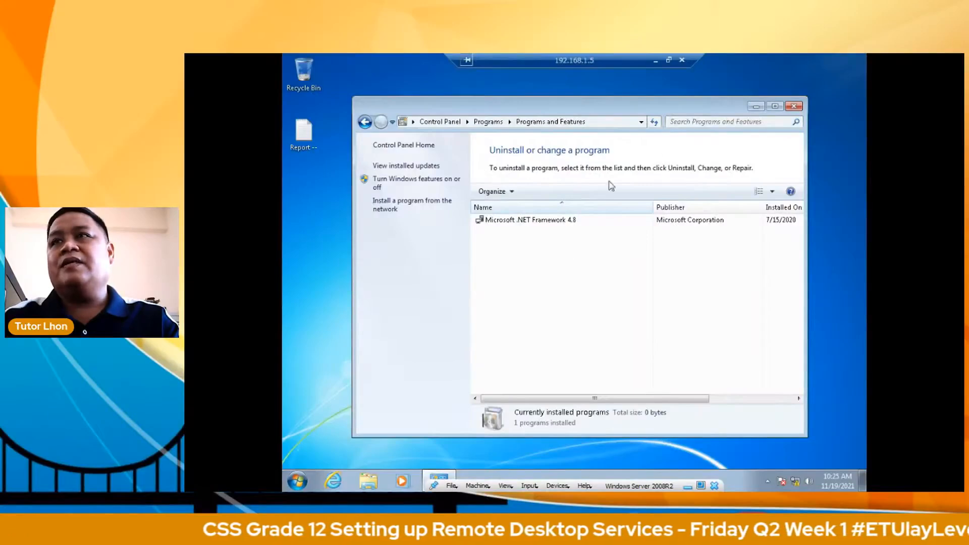
left_click(794, 105)
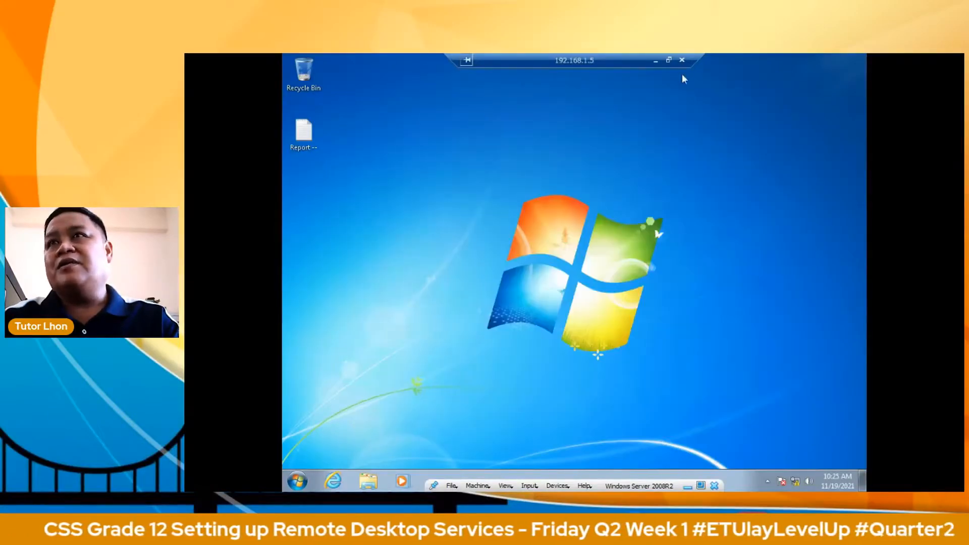
right_click(417, 281)
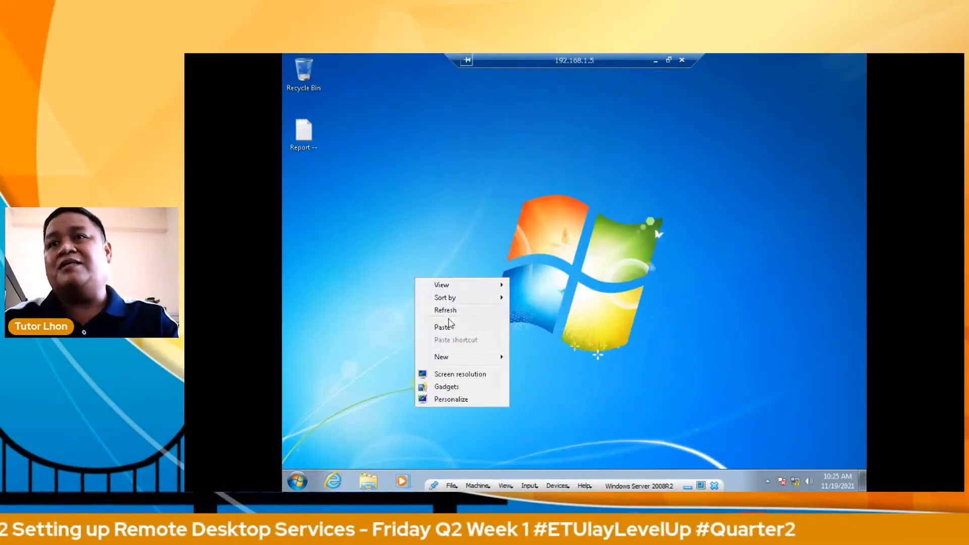
left_click(456, 326)
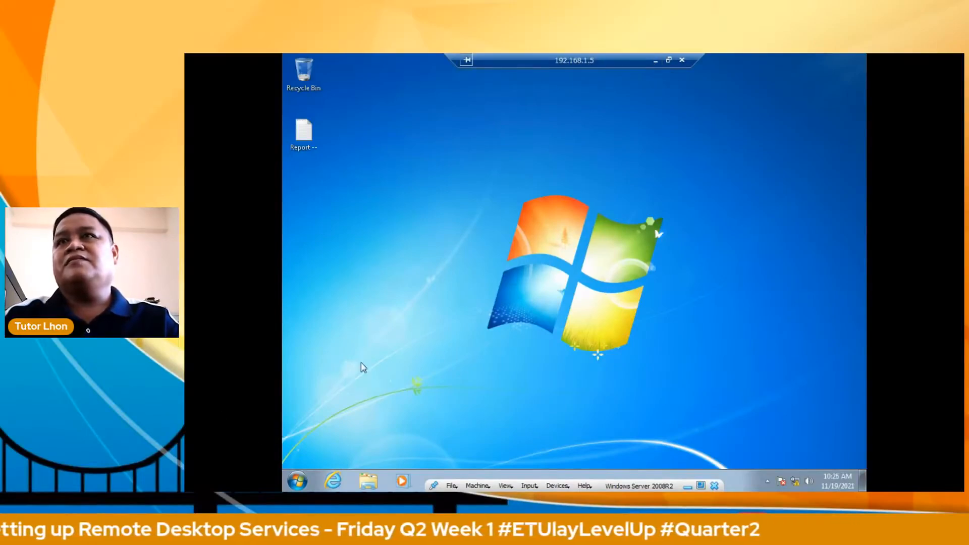
Step: Minimize the remote session, leave VM full-screen mode, and move the VirtualBox window aside
left_click(655, 61)
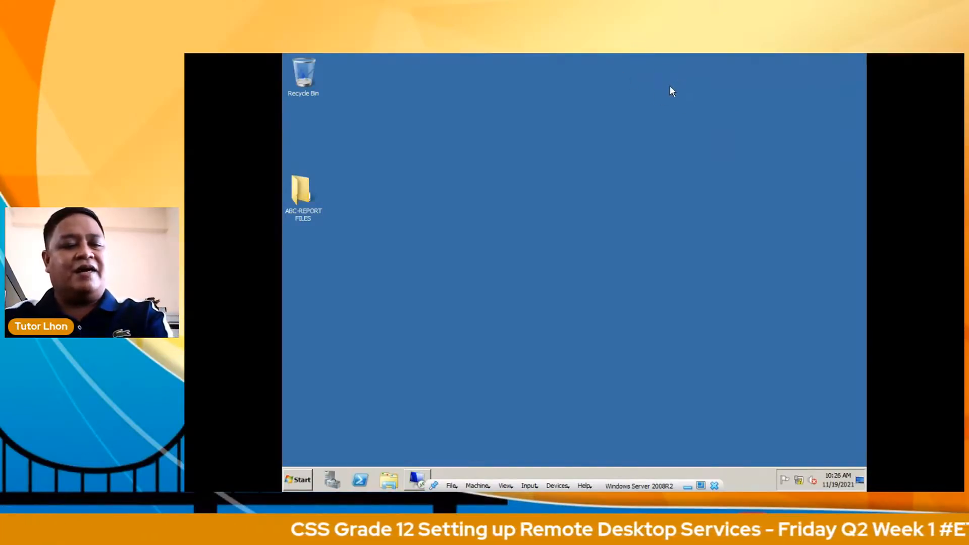
key("ctrl+f")
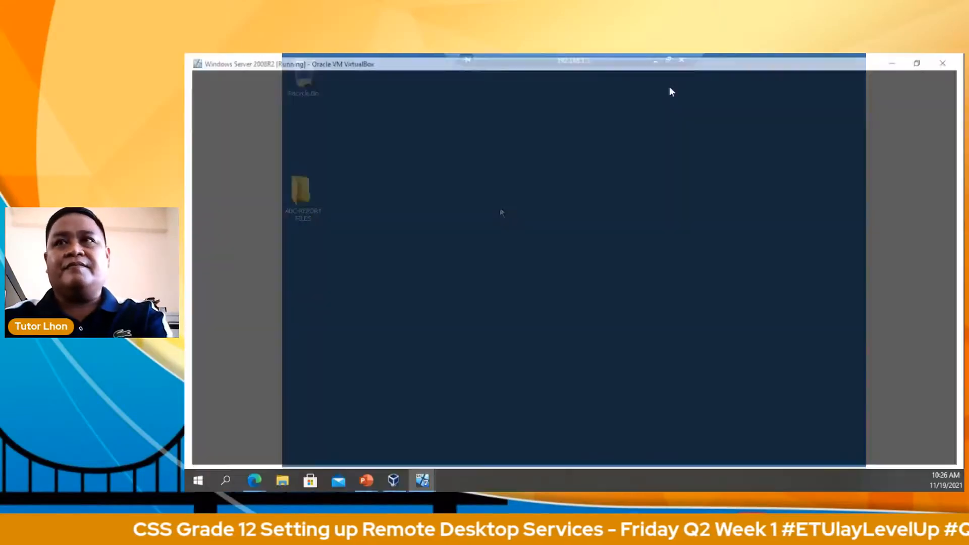
left_click_drag(695, 59, 185, 87)
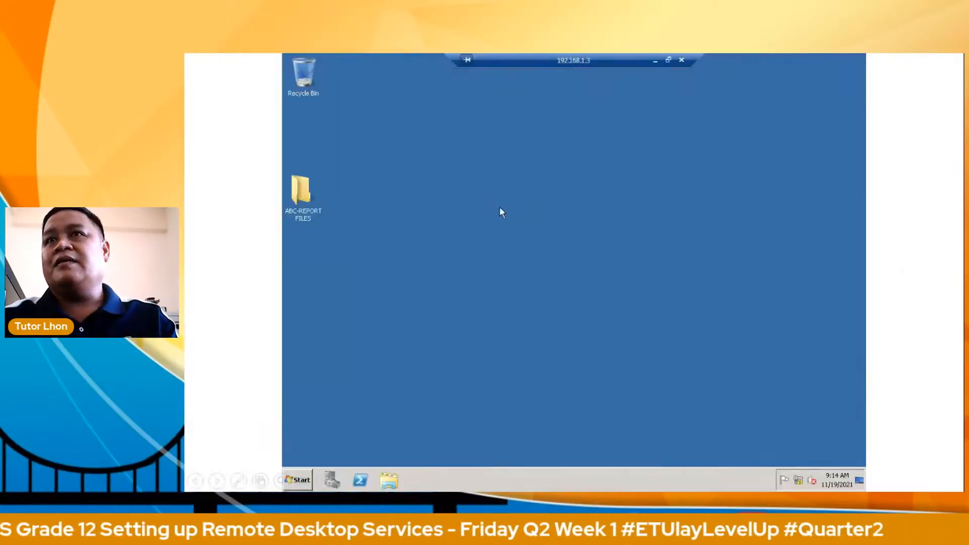